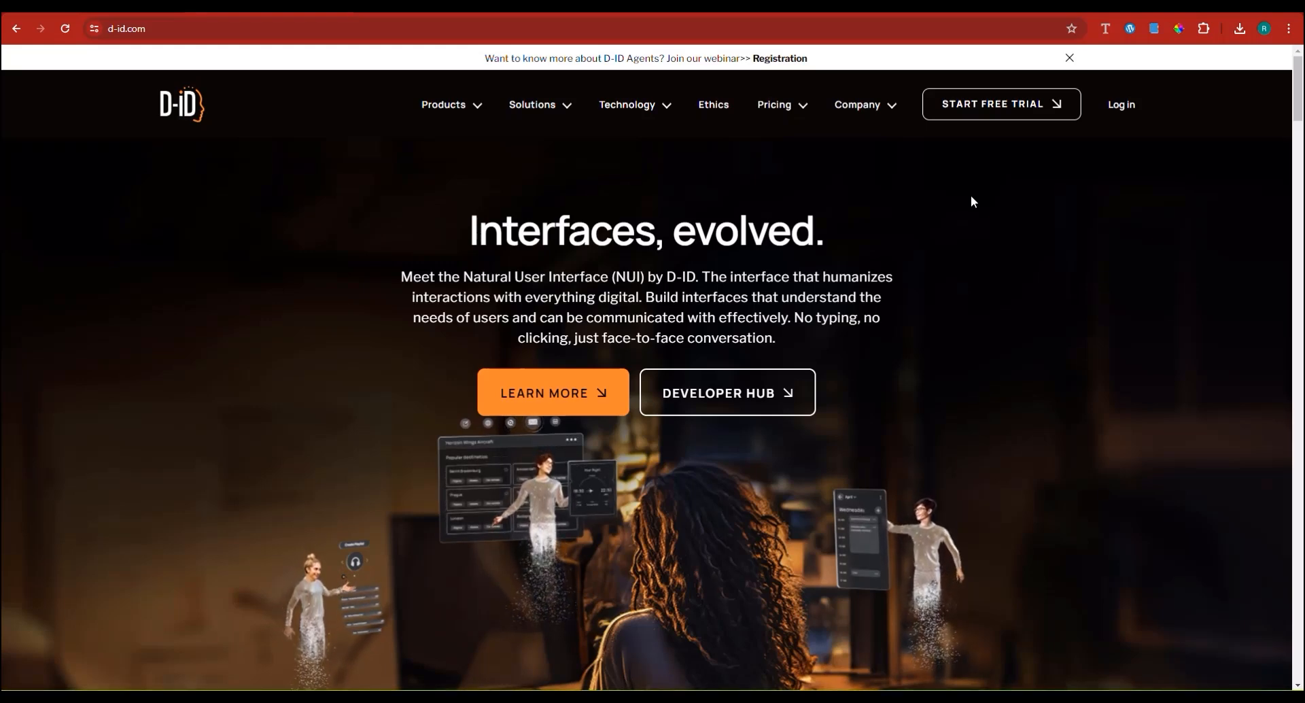
- Log in to the D-ID studio and start creating a new video
{"action": "left_click", "coordinate": [1118, 104]}
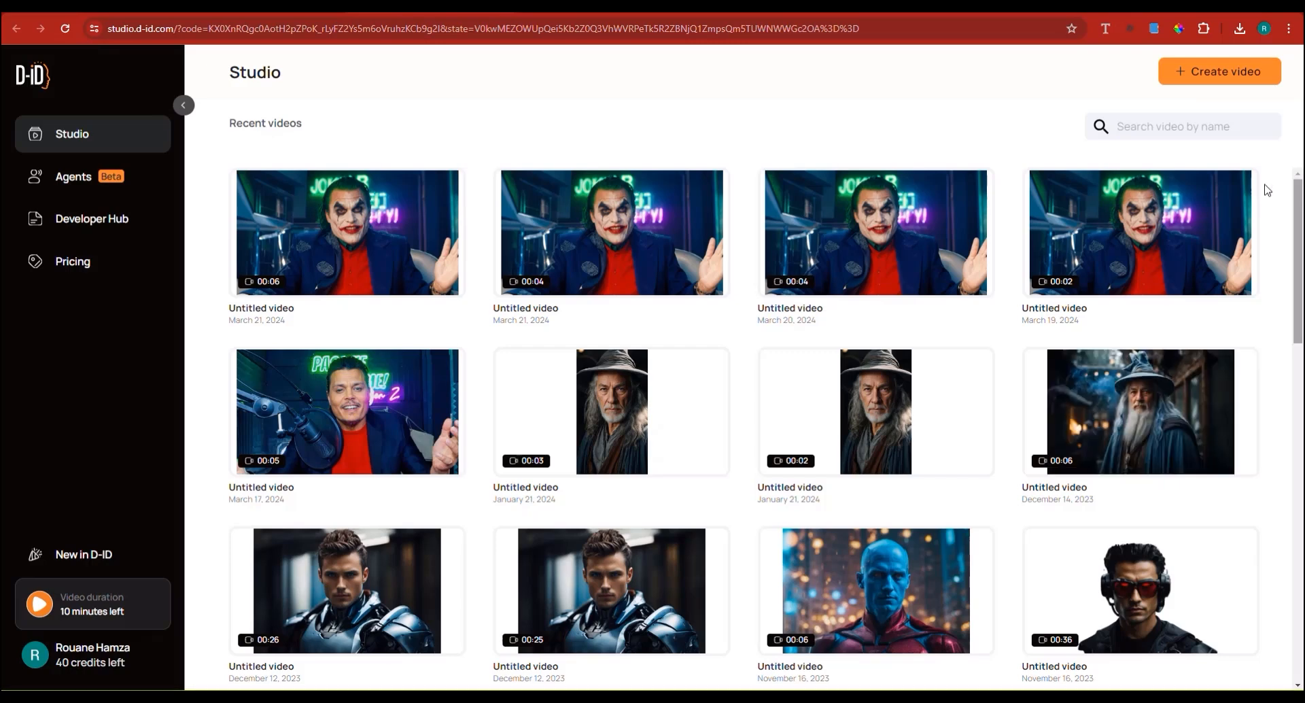
{"action": "left_click", "coordinate": [1247, 80]}
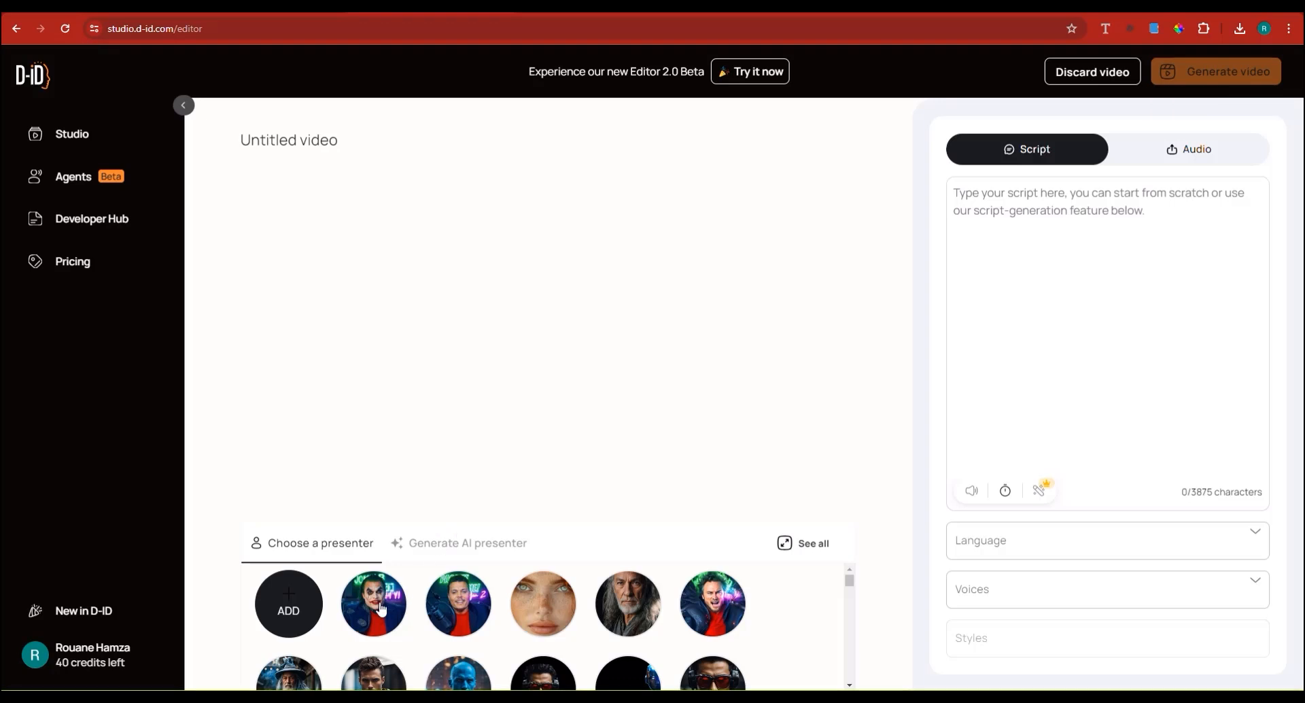
- Browse the available presenters and choose the freckled red-haired woman as the video's presenter
{"action": "scroll", "coordinate": [591, 630], "scroll_direction": "down", "scroll_amount": 1}
{"action": "scroll", "coordinate": [858, 596], "scroll_direction": "down", "scroll_amount": 5}
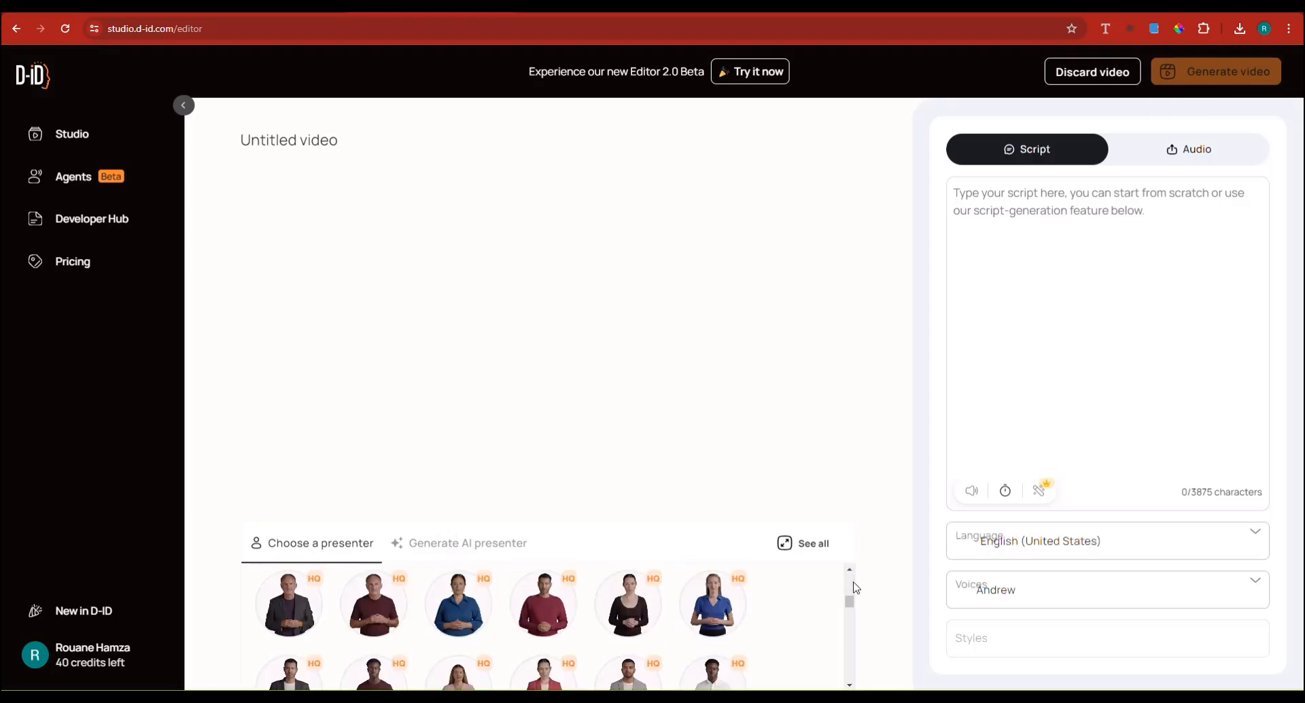
{"action": "scroll", "coordinate": [856, 612], "scroll_direction": "up", "scroll_amount": 2}
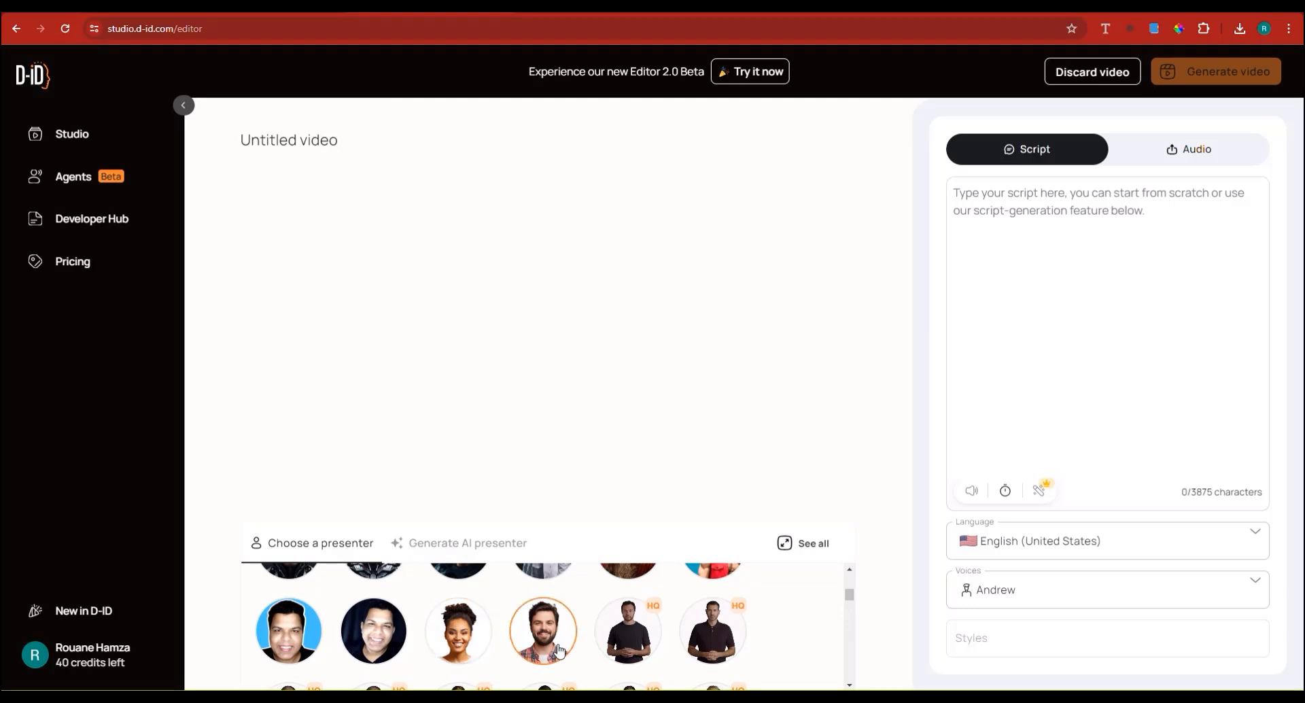
{"action": "scroll", "coordinate": [621, 629], "scroll_direction": "up", "scroll_amount": 3}
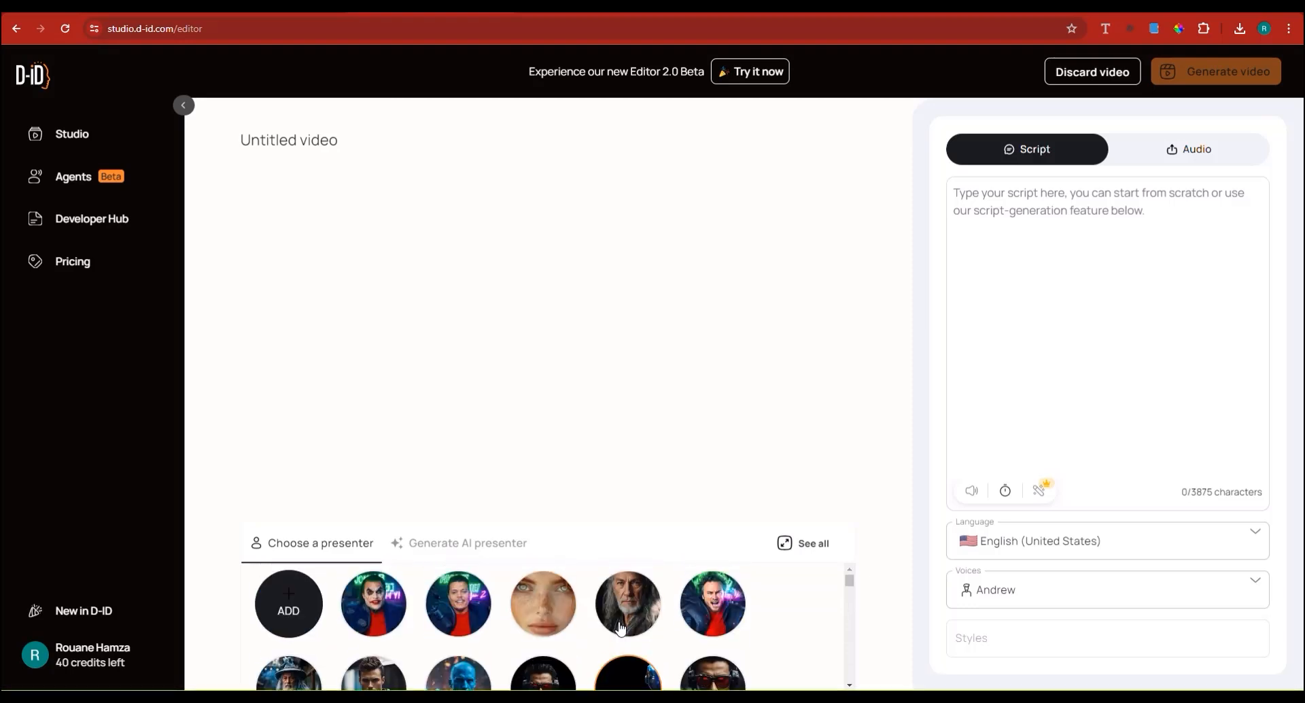
{"action": "mouse_move", "coordinate": [288, 608]}
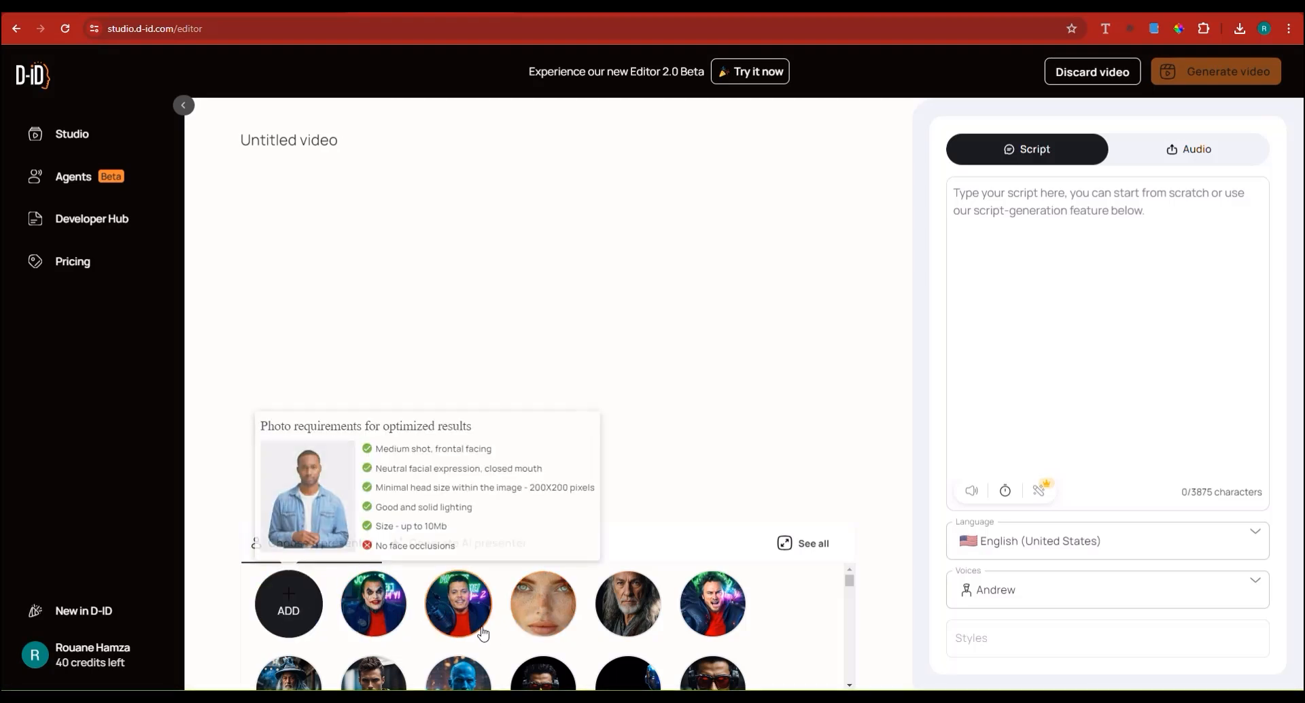
{"action": "left_click", "coordinate": [548, 616]}
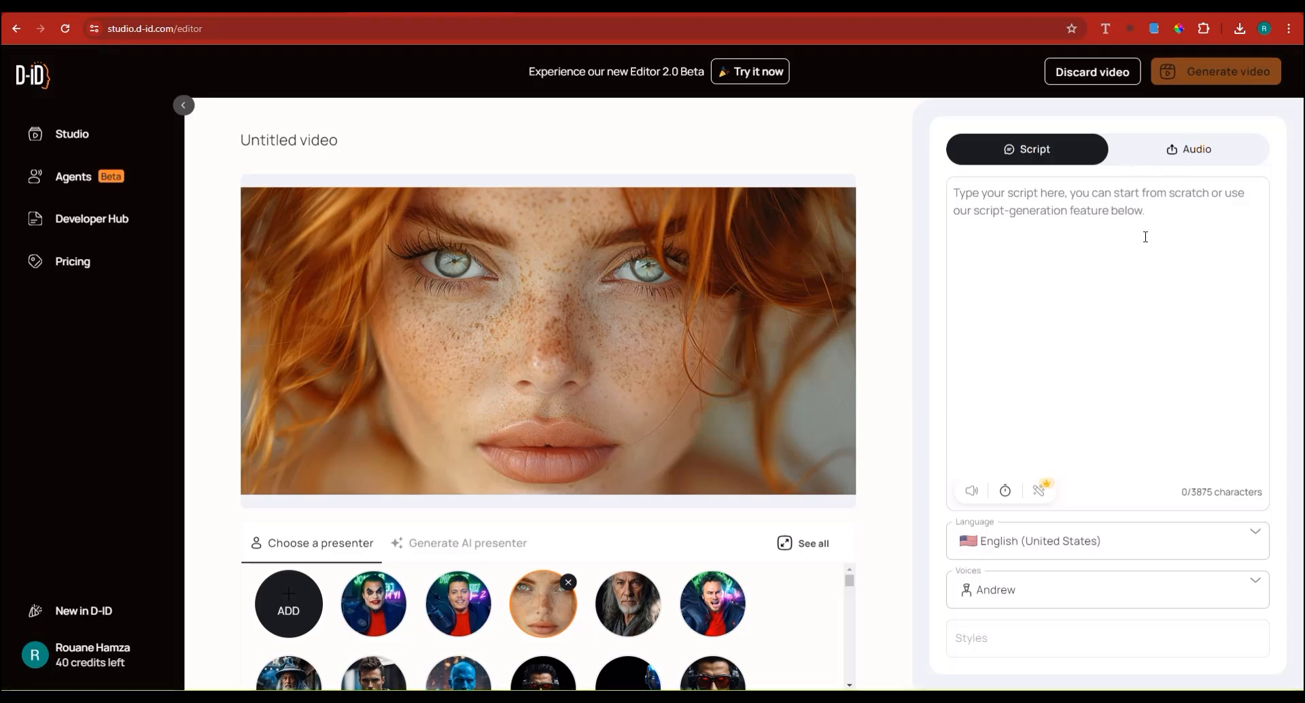
{"action": "left_click", "coordinate": [1021, 202]}
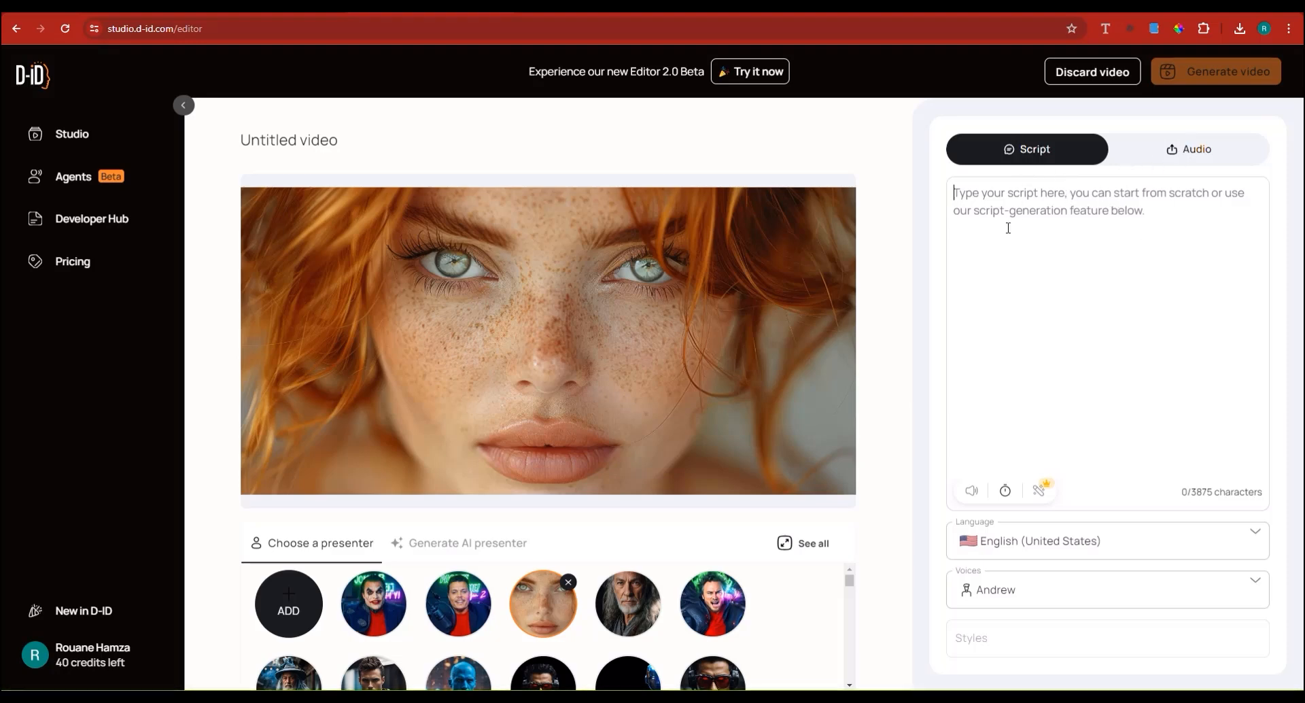
{"action": "left_click", "coordinate": [1195, 158]}
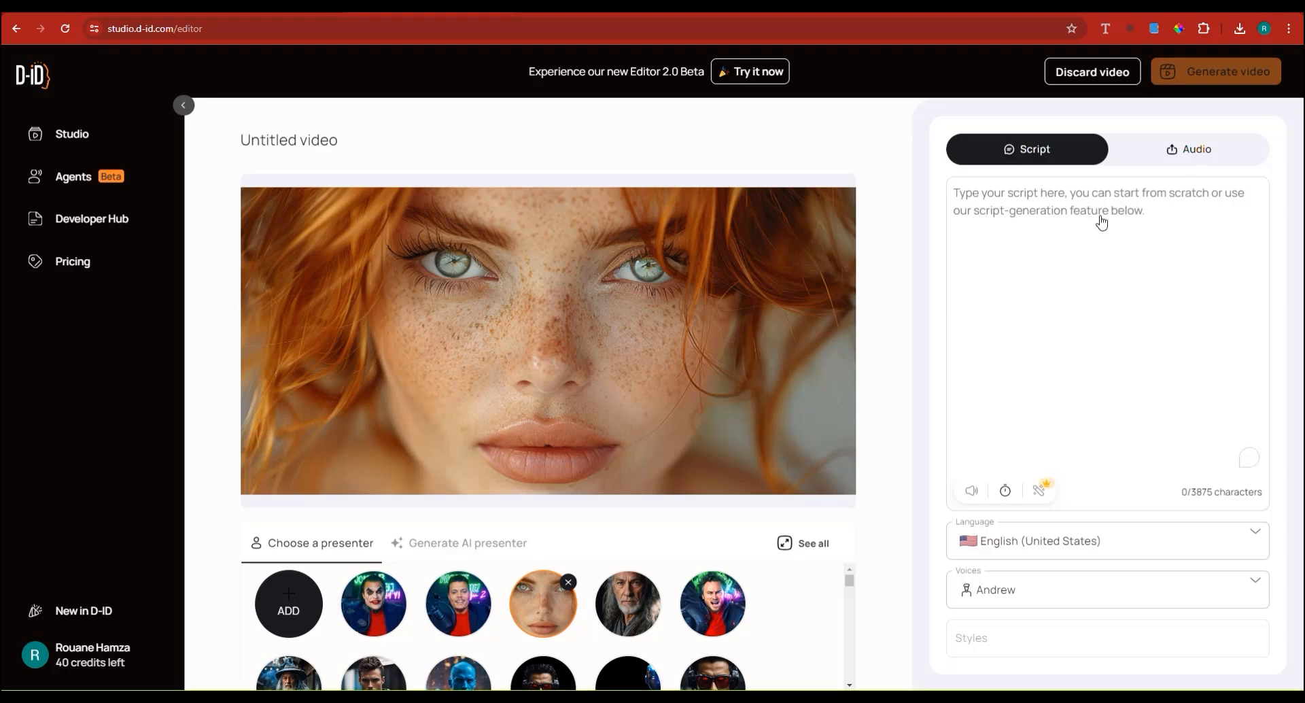
{"action": "left_click", "coordinate": [1051, 160]}
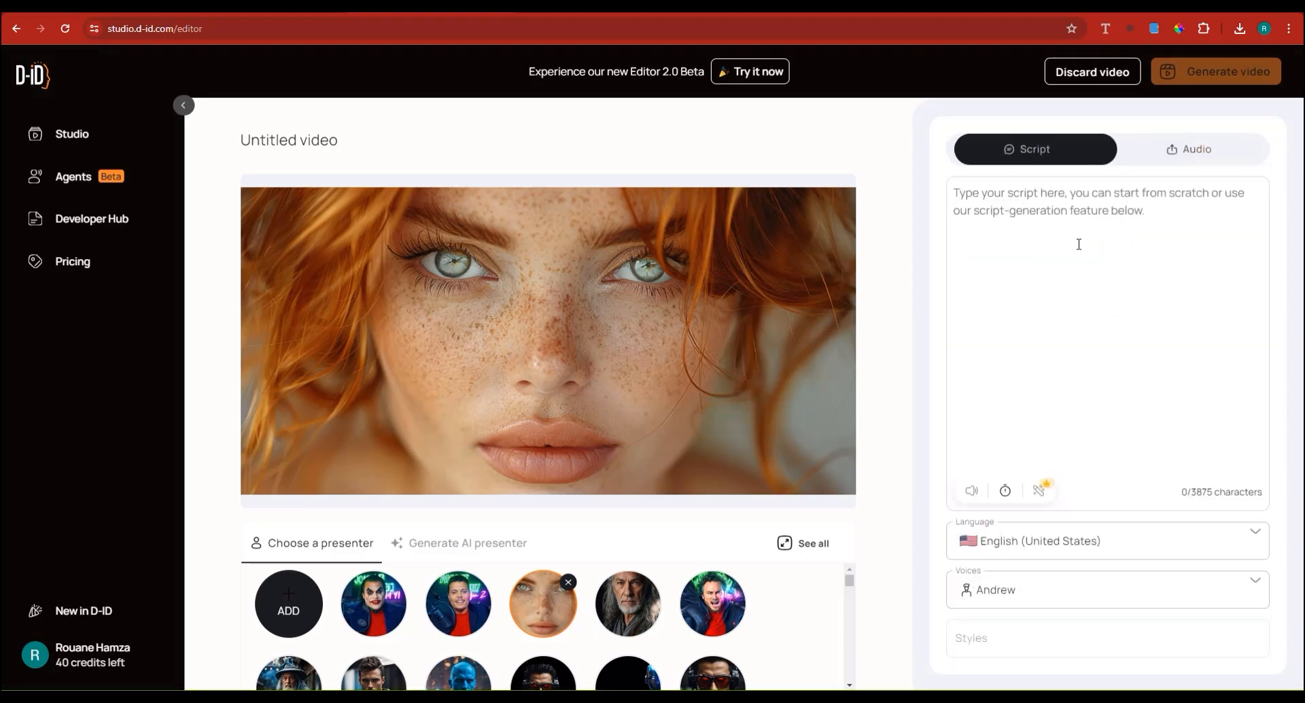
- Set the presenter's voice to the female voice Amber
{"action": "left_click", "coordinate": [1053, 597]}
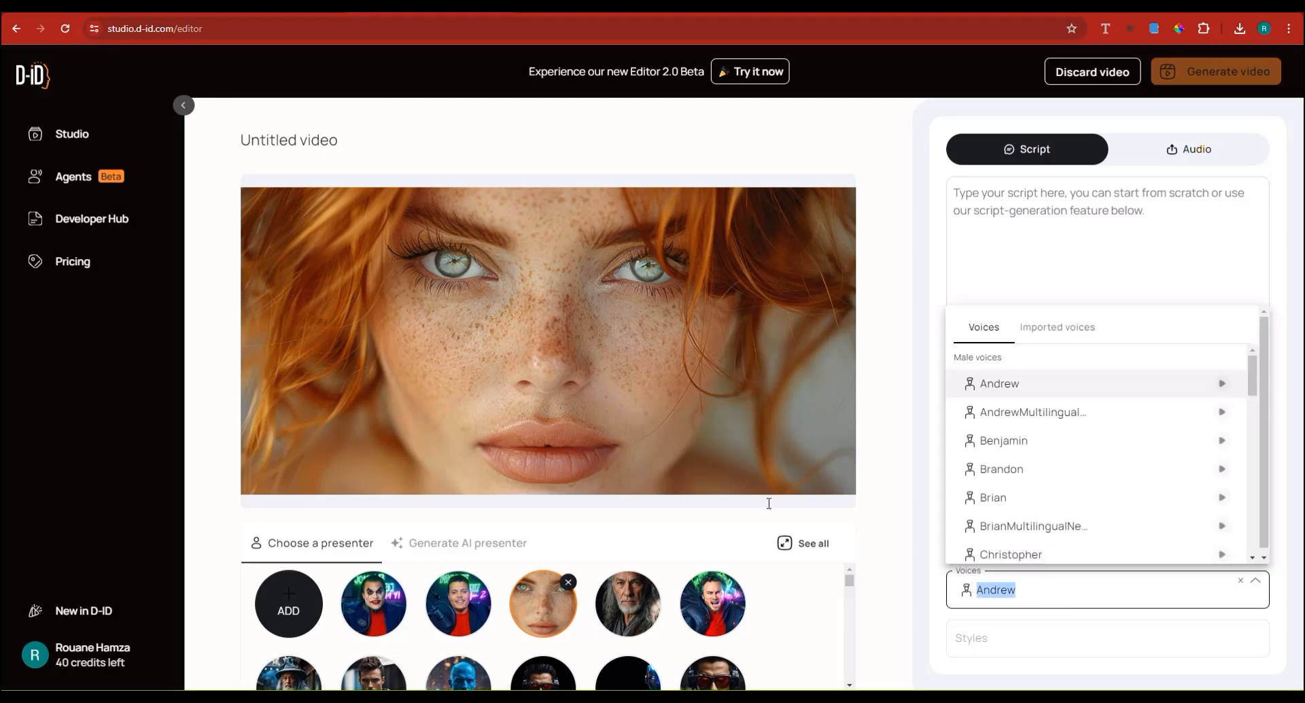
{"action": "scroll", "coordinate": [1054, 495], "scroll_direction": "down", "scroll_amount": 1}
{"action": "scroll", "coordinate": [1054, 495], "scroll_direction": "down", "scroll_amount": 10}
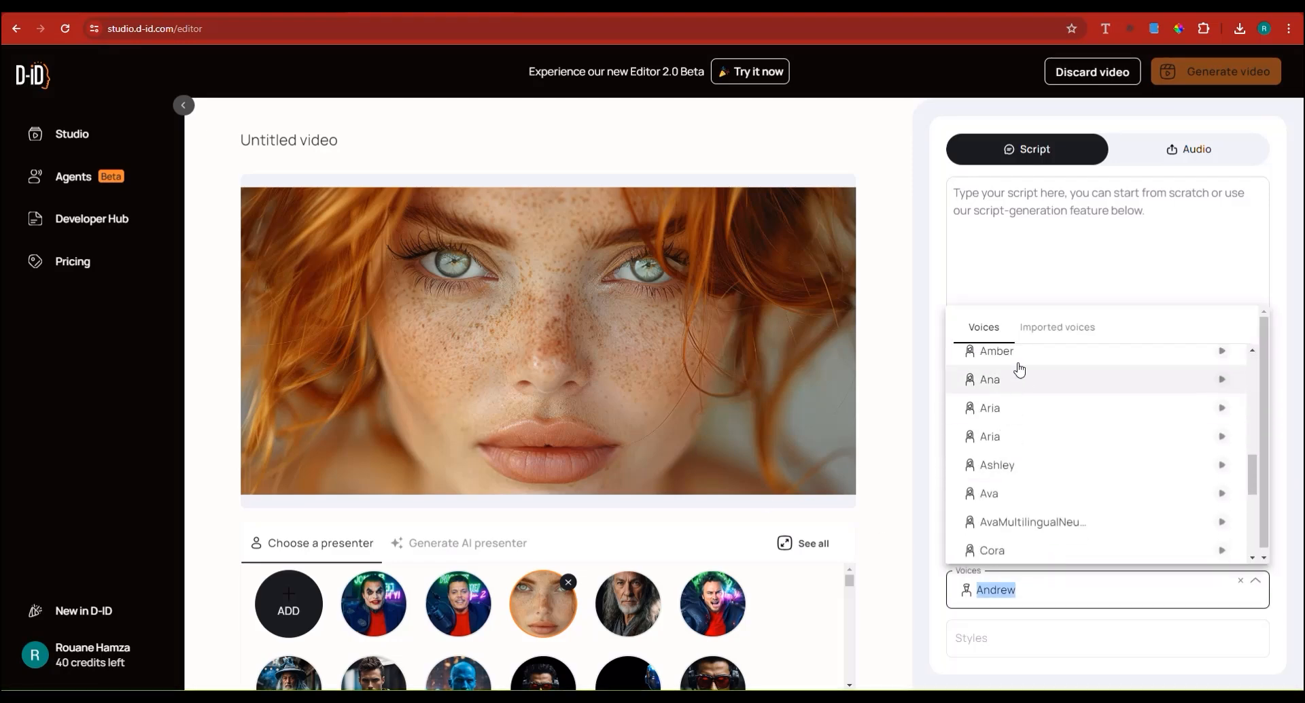
{"action": "left_click", "coordinate": [1060, 354]}
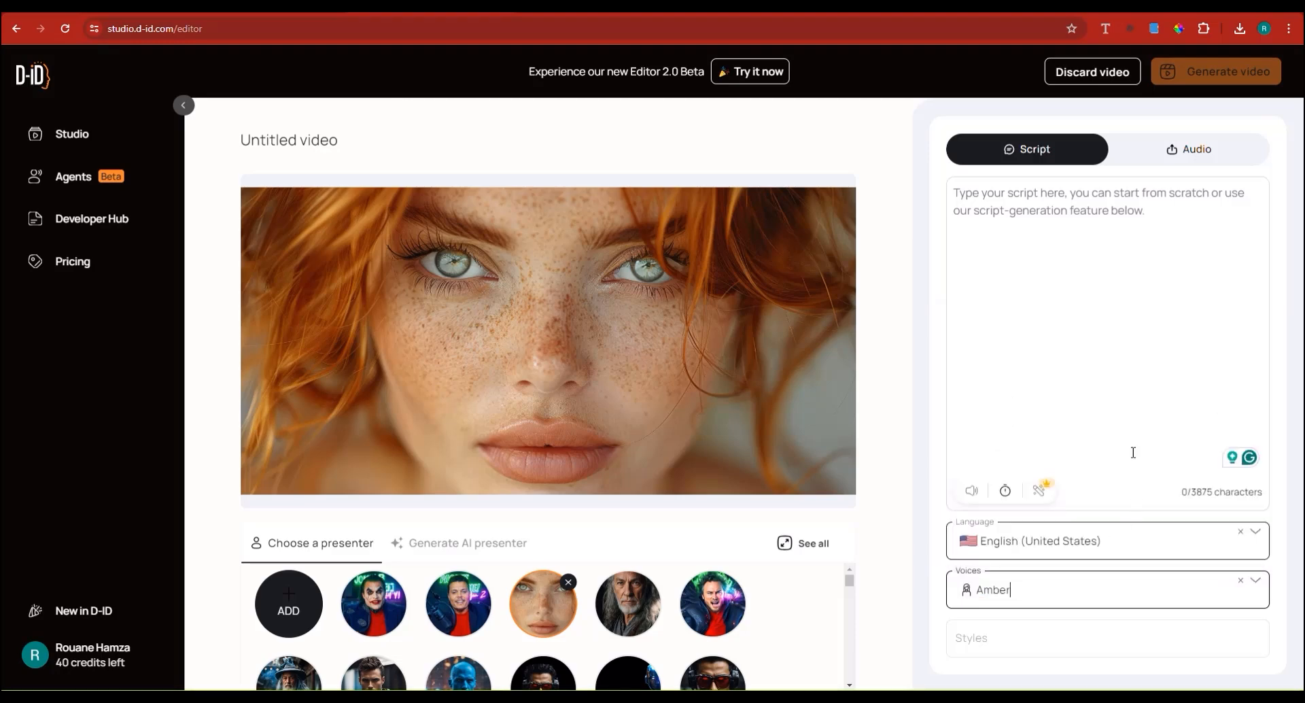
{"action": "left_click", "coordinate": [1008, 646]}
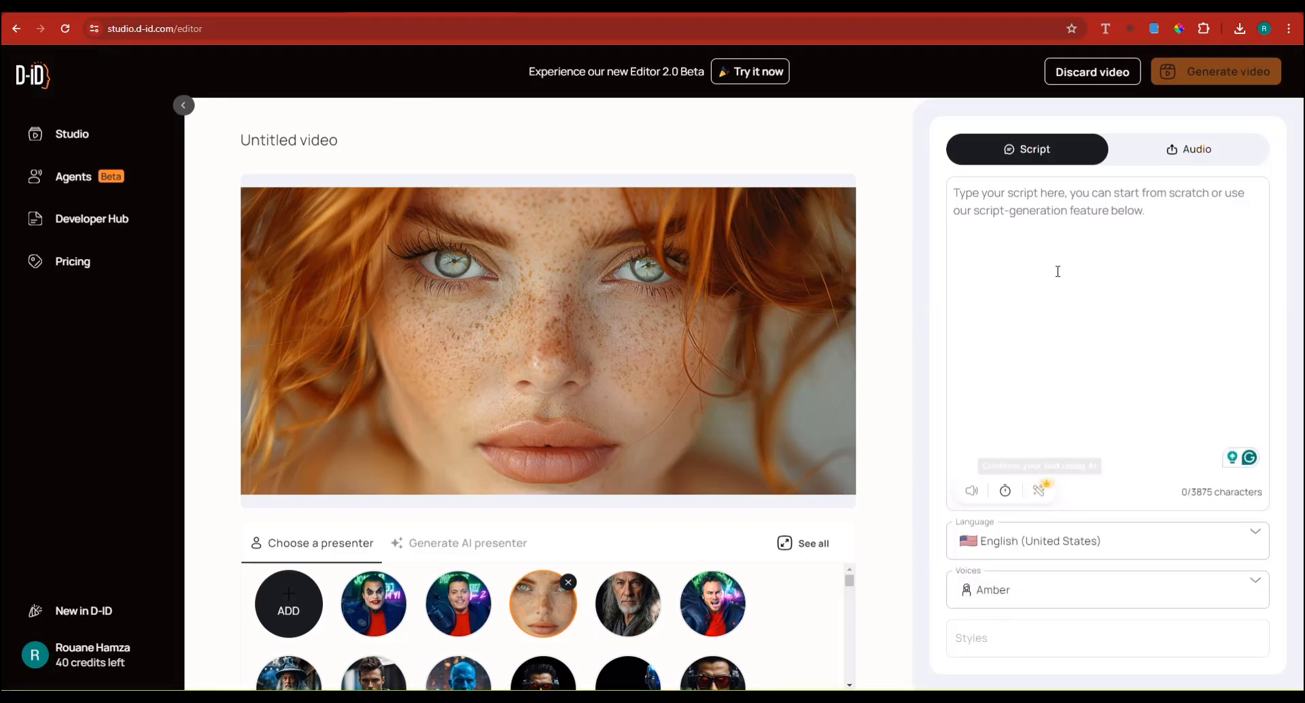
- Write the script "Hello, I am amber, an ai assistant created by" followed by the creator's full name, correcting the name's spelling
{"action": "left_click", "coordinate": [1051, 233]}
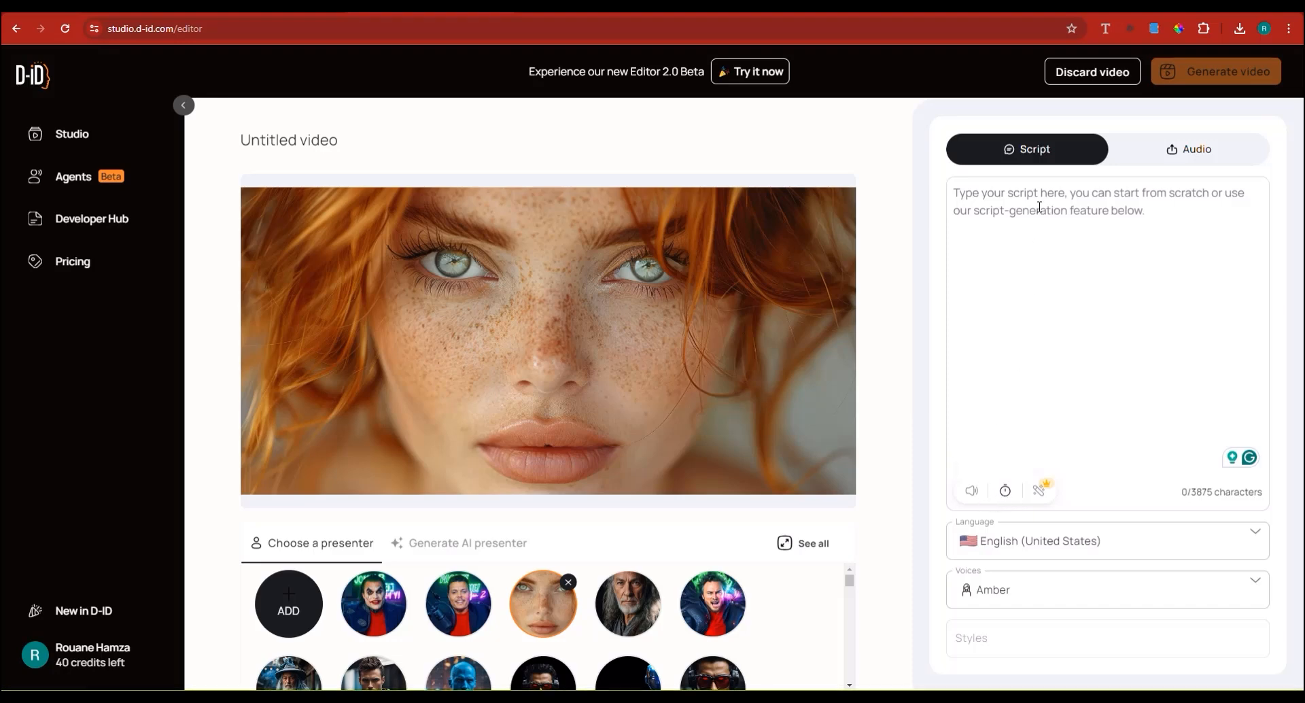
{"action": "type", "text": "Hello, I am amber, an ai assistant created by rouaneha hamza."}
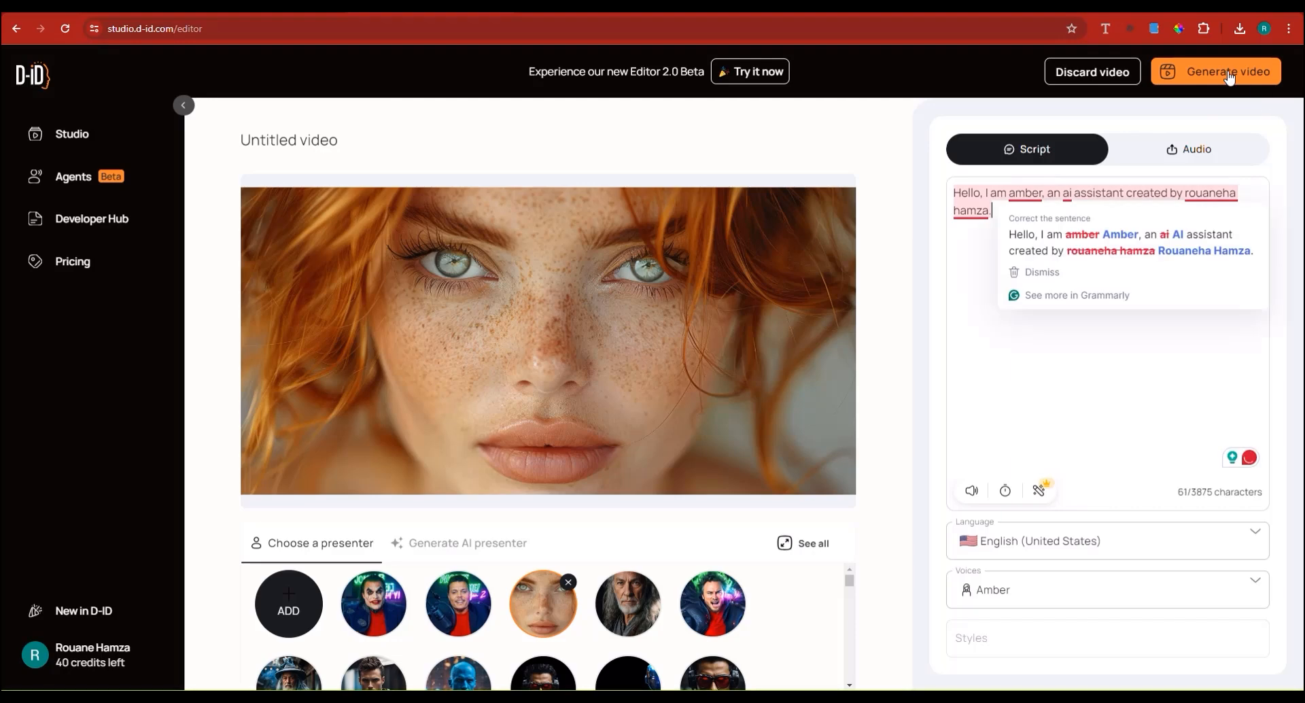
{"action": "left_click", "coordinate": [1242, 196]}
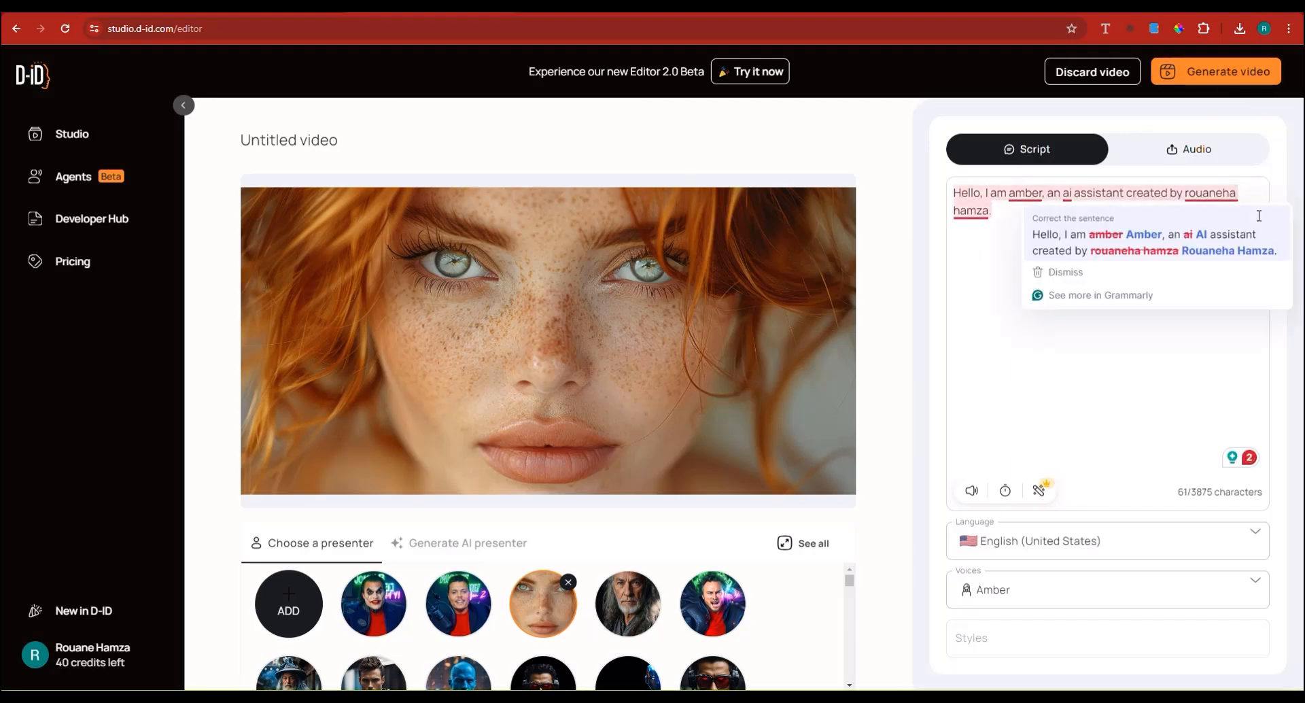
{"action": "key", "text": "BackSpace"}
{"action": "key", "text": "BackSpace"}
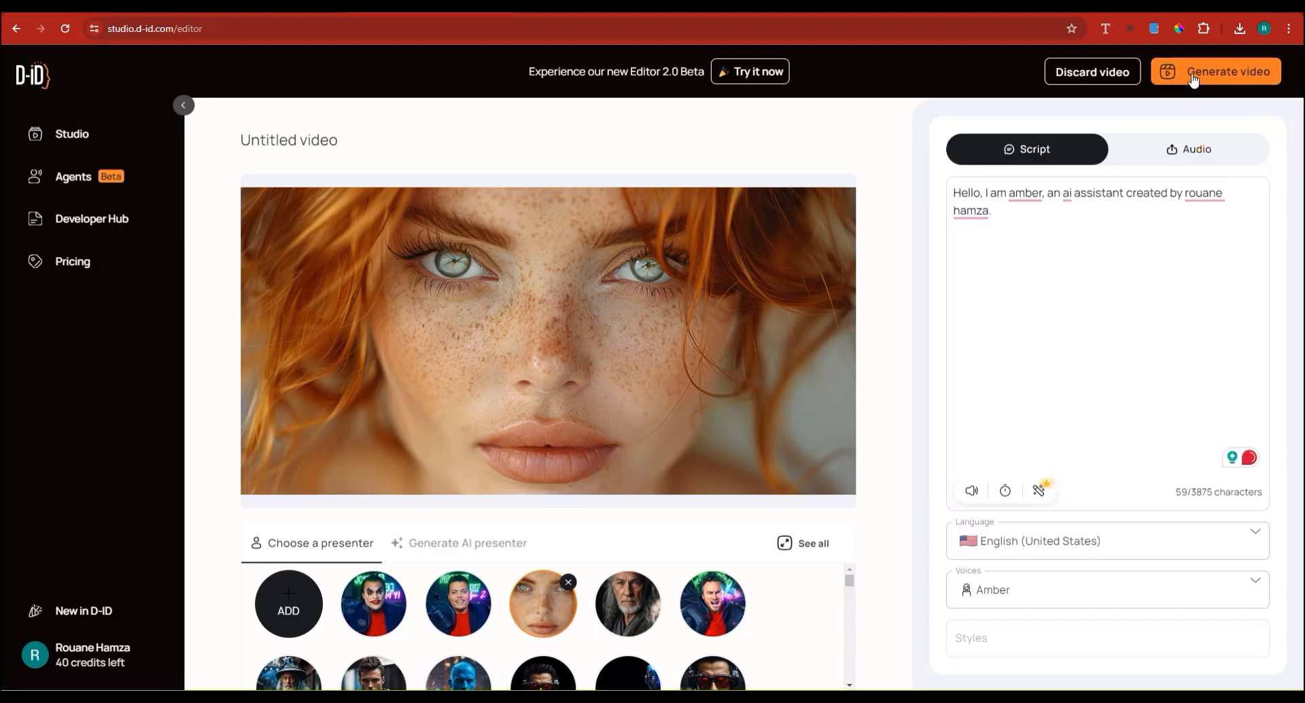
- Generate the talking presenter video from the script
{"action": "left_click", "coordinate": [1207, 76]}
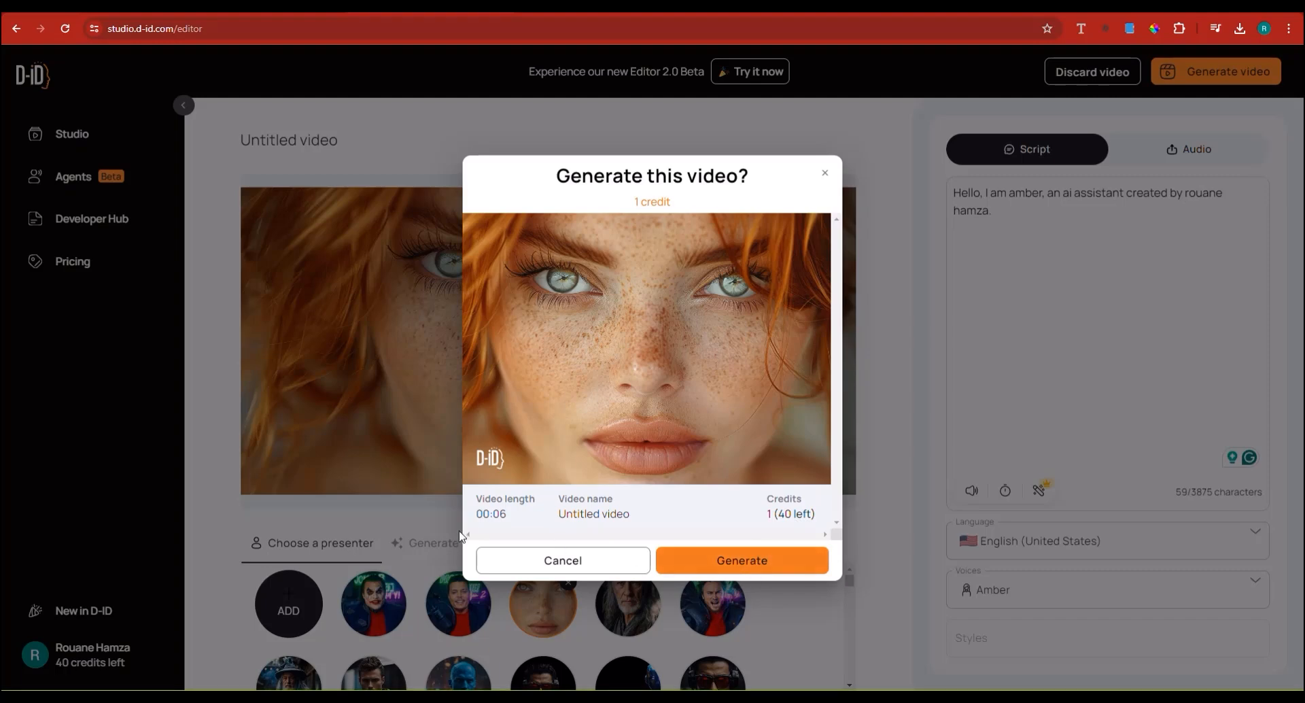
{"action": "left_click", "coordinate": [697, 573]}
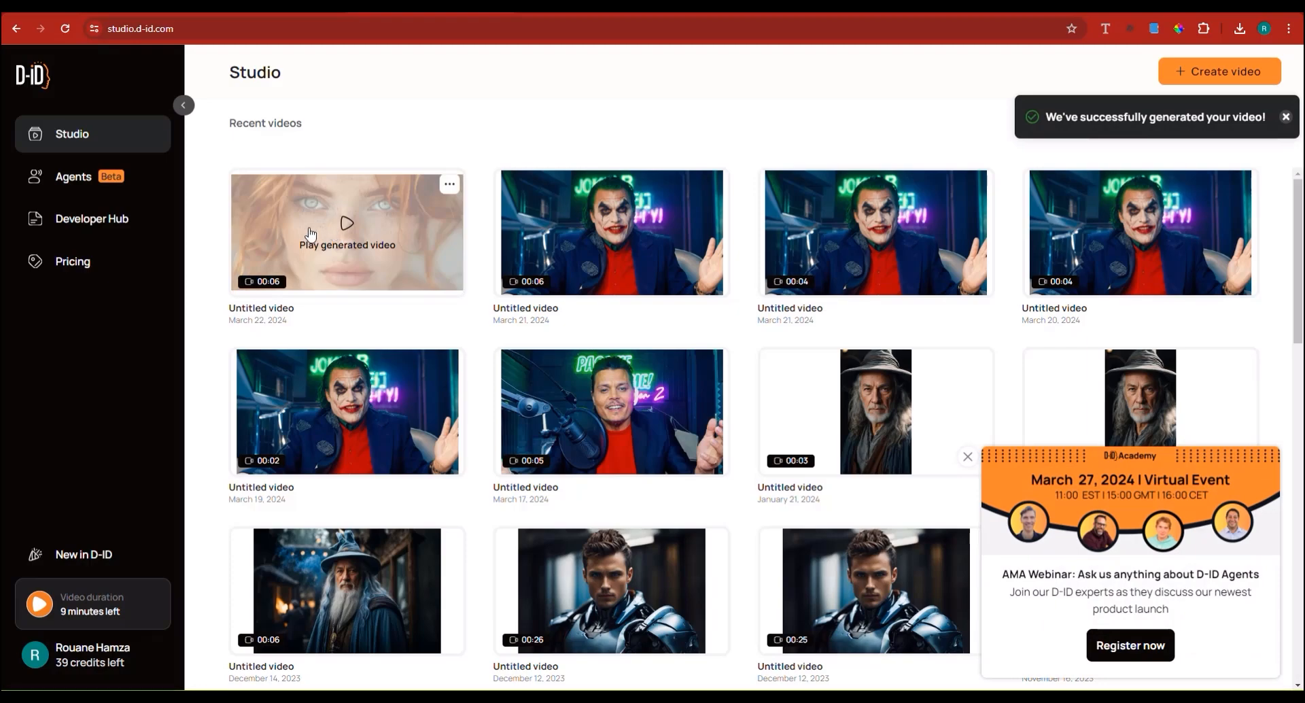
- Play the newly generated red-haired presenter video in full screen, and close its preview
{"action": "left_click", "coordinate": [310, 234]}
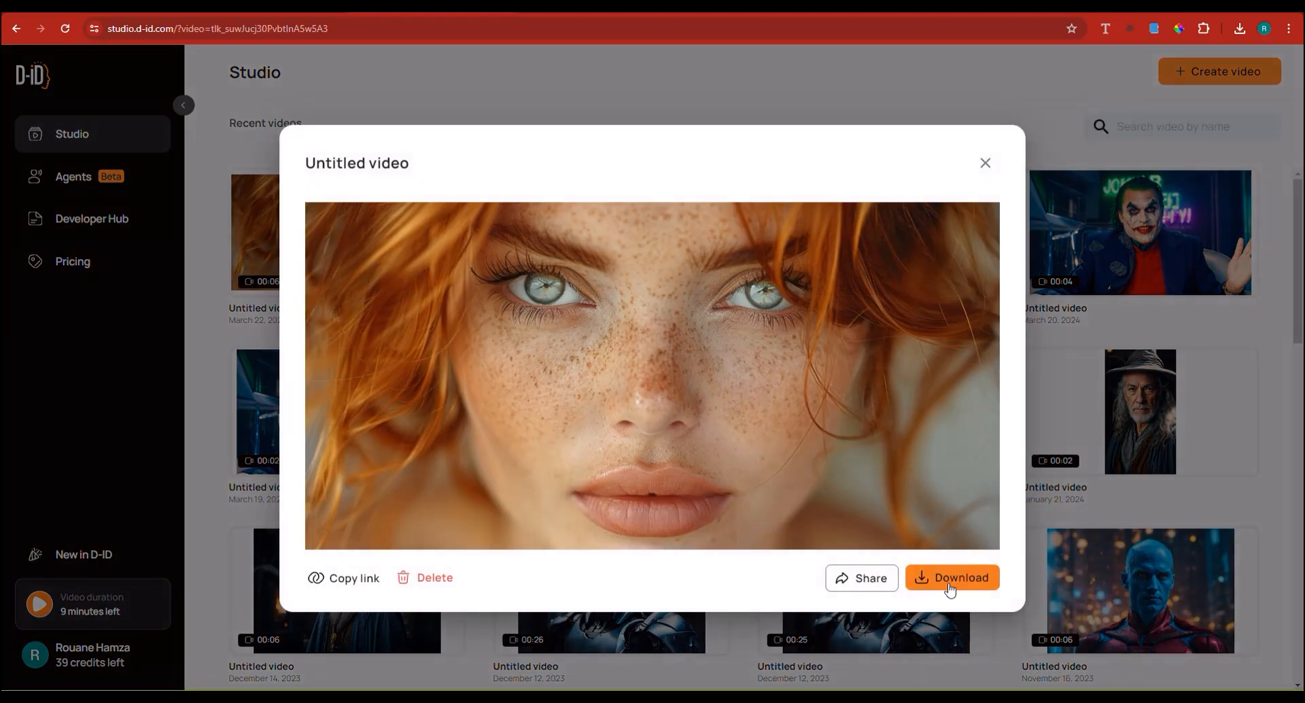
{"action": "left_click", "coordinate": [703, 390]}
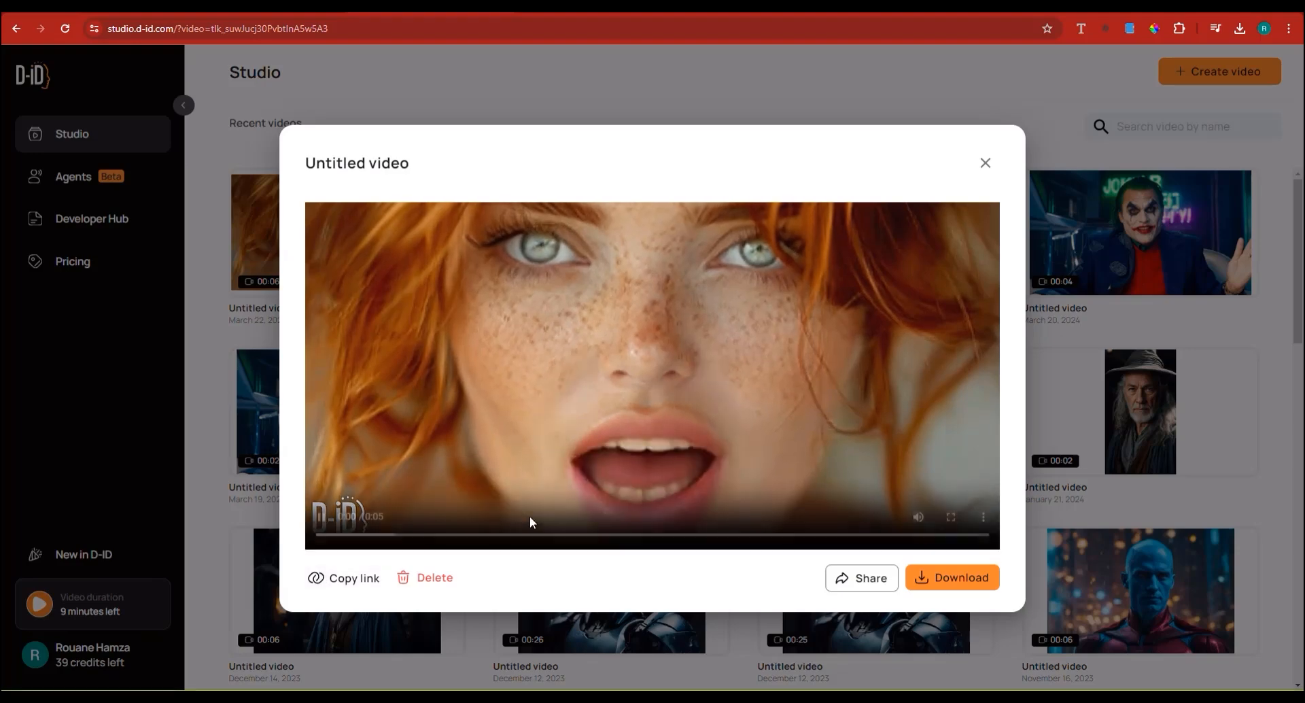
{"action": "left_click_drag", "start_coordinate": [317, 534], "coordinate": [965, 537]}
{"action": "left_click", "coordinate": [952, 518]}
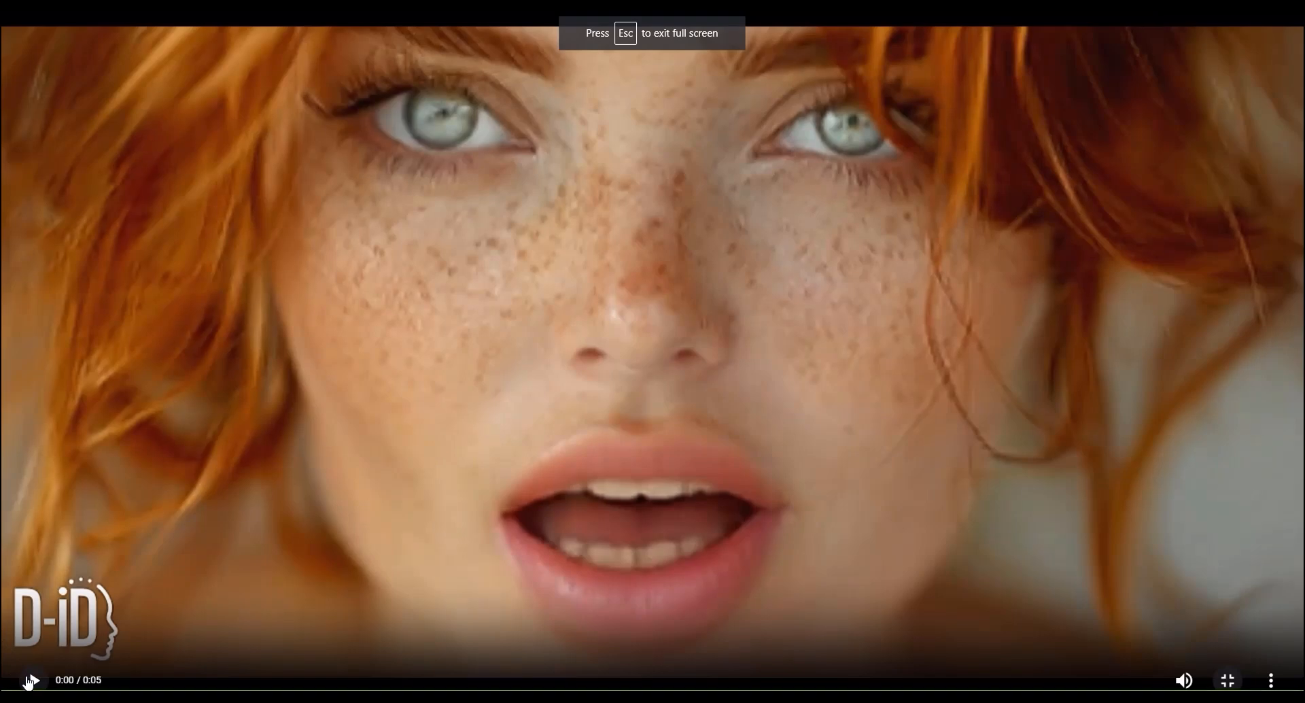
{"action": "left_click", "coordinate": [28, 683]}
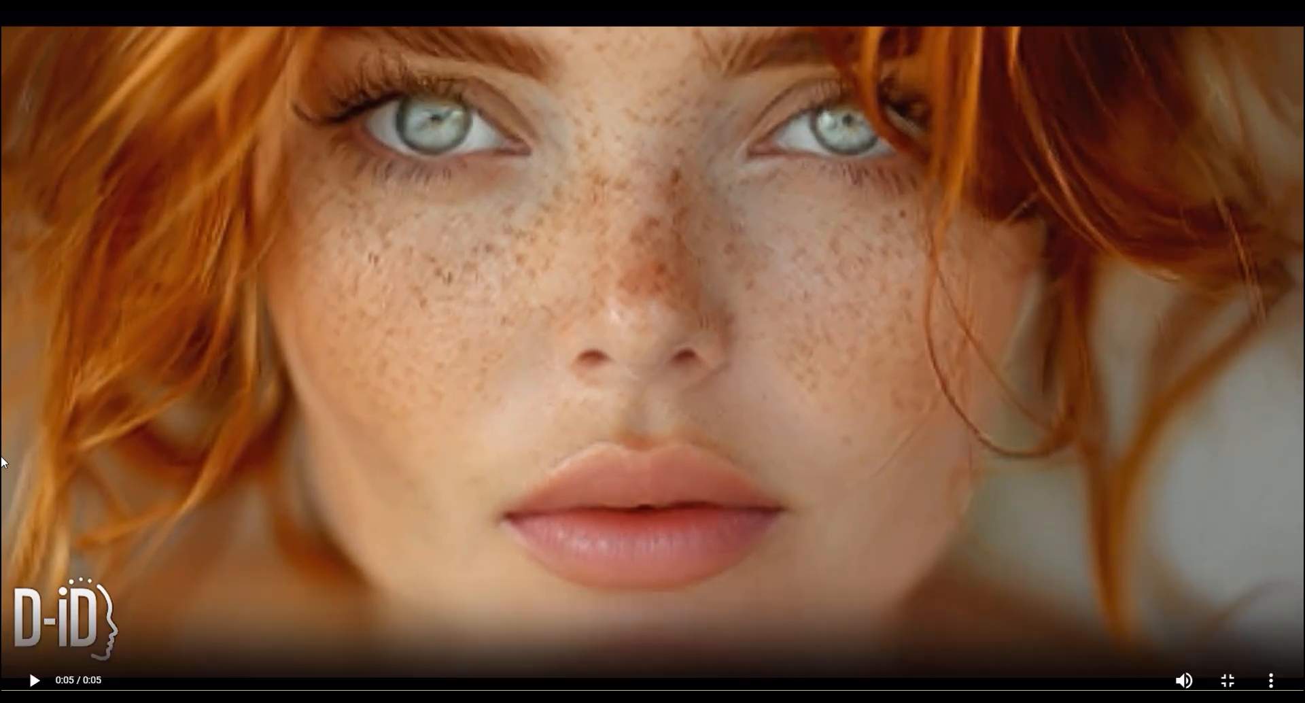
{"action": "key", "text": "Escape"}
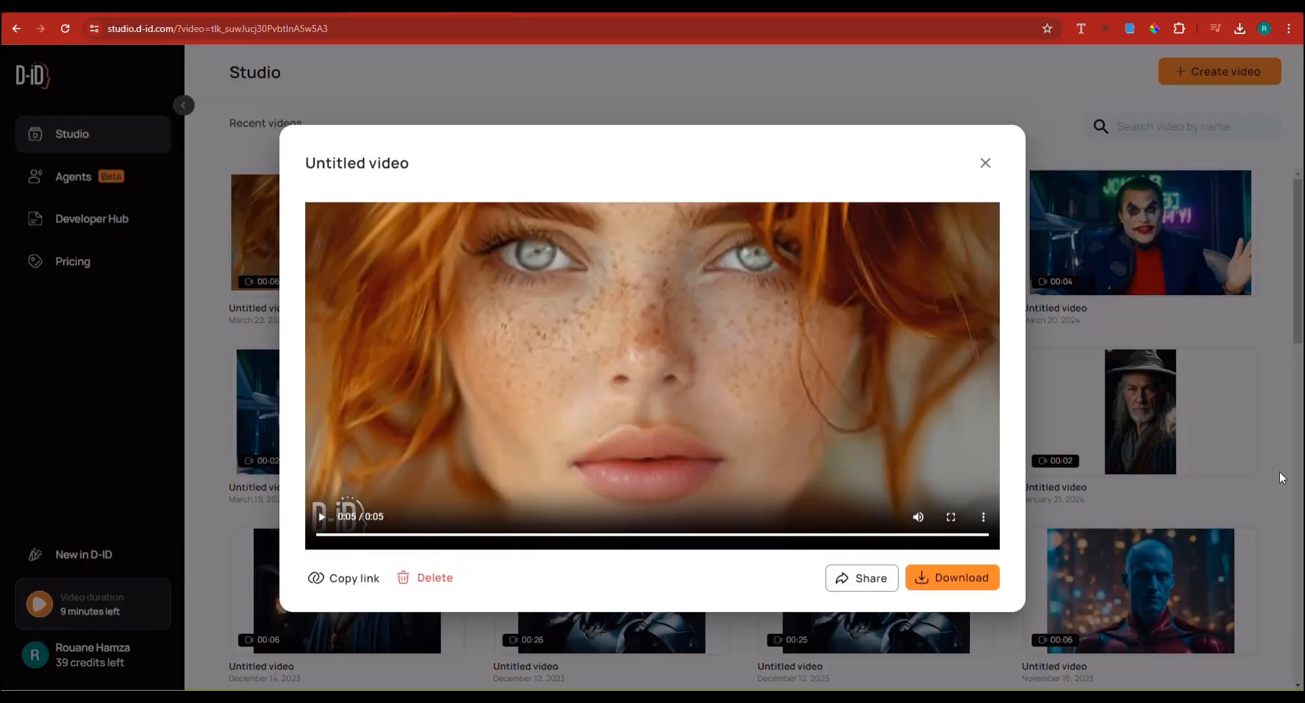
{"action": "key", "text": "Escape"}
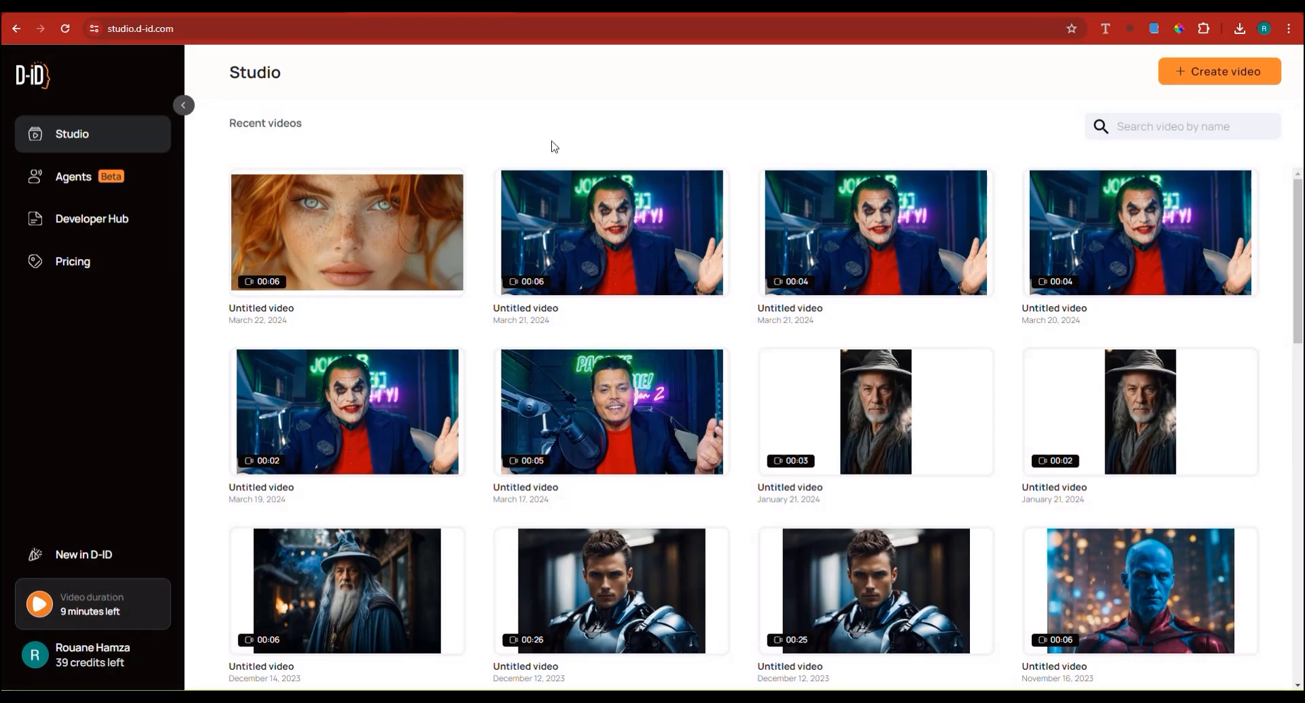
- Open Leonardo.Ai's AI Image Generation page in a new browser tab
{"action": "mouse_move", "coordinate": [627, 235]}
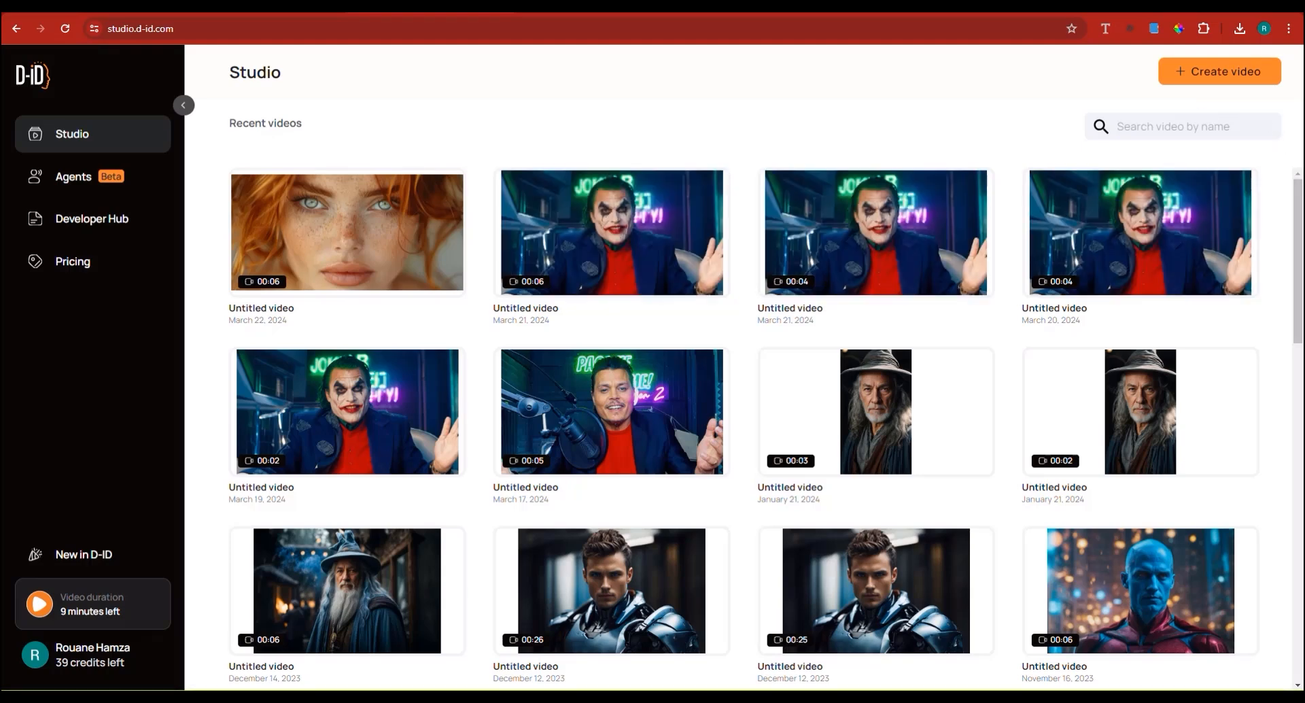
{"action": "key", "text": "ctrl+t"}
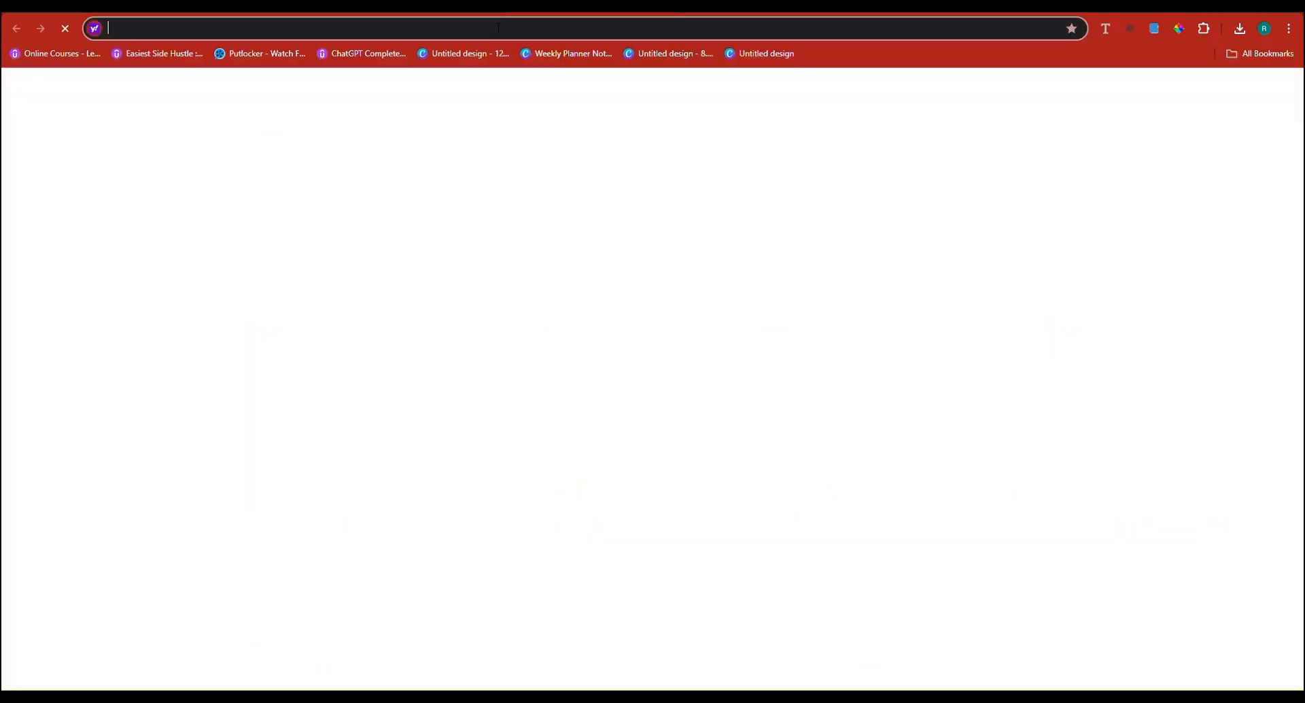
{"action": "type", "text": "leo"}
{"action": "key", "text": "Return"}
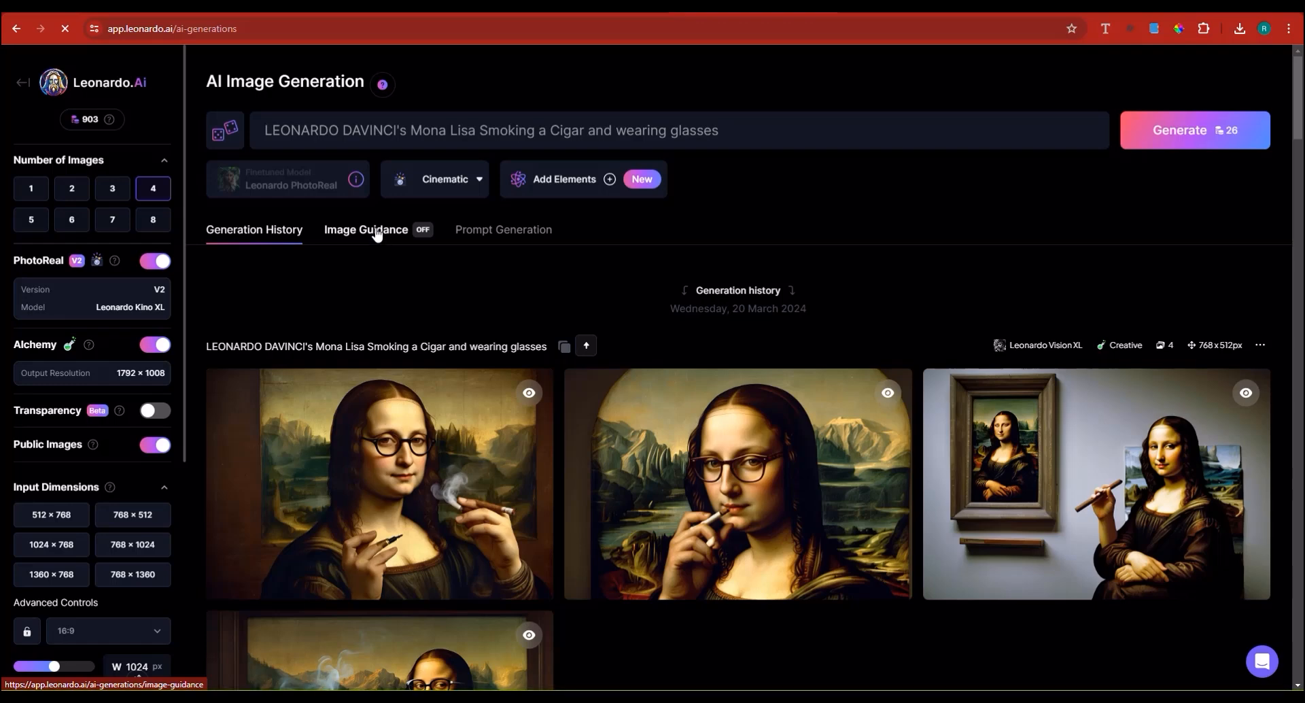
- Delete the existing sci-fi corridor source image from the first Image Guidance input
{"action": "left_click", "coordinate": [377, 231]}
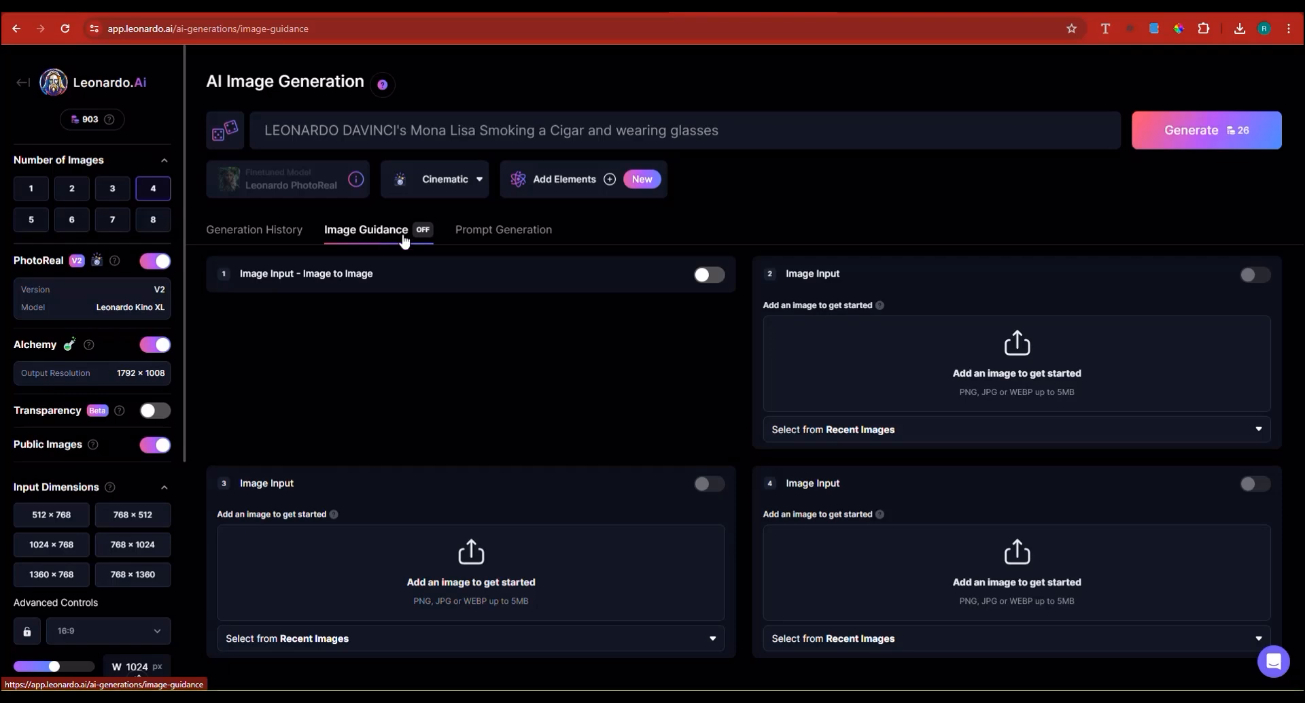
{"action": "left_click", "coordinate": [716, 280]}
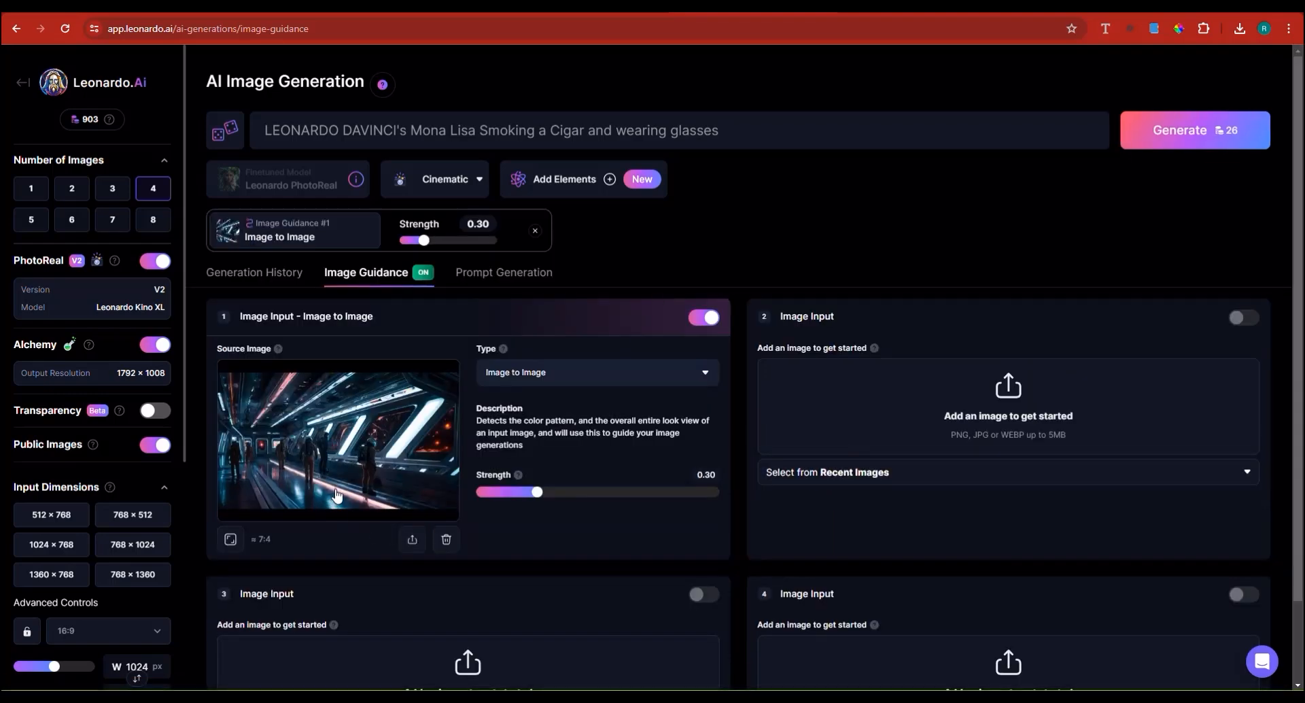
{"action": "left_click", "coordinate": [446, 539]}
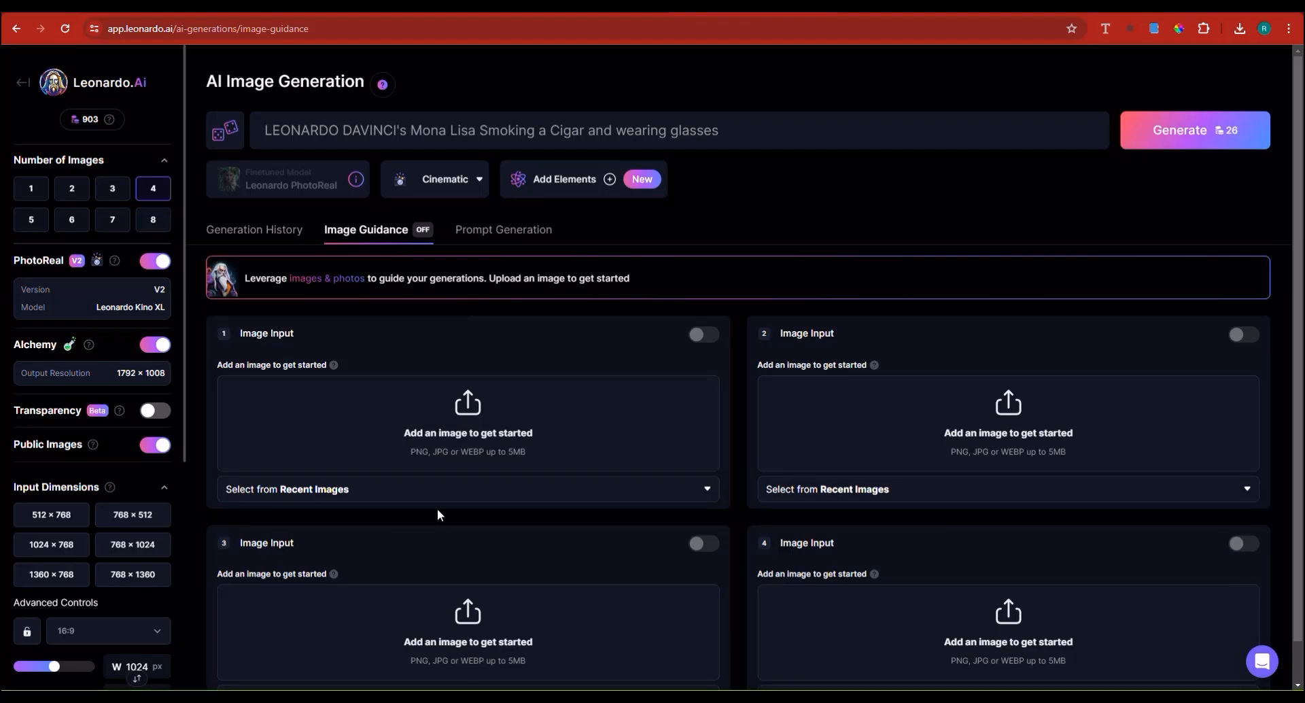
- Add the first-row uploaded photo of the man with the microphone and neon sign as the first guidance image
{"action": "left_click", "coordinate": [474, 439]}
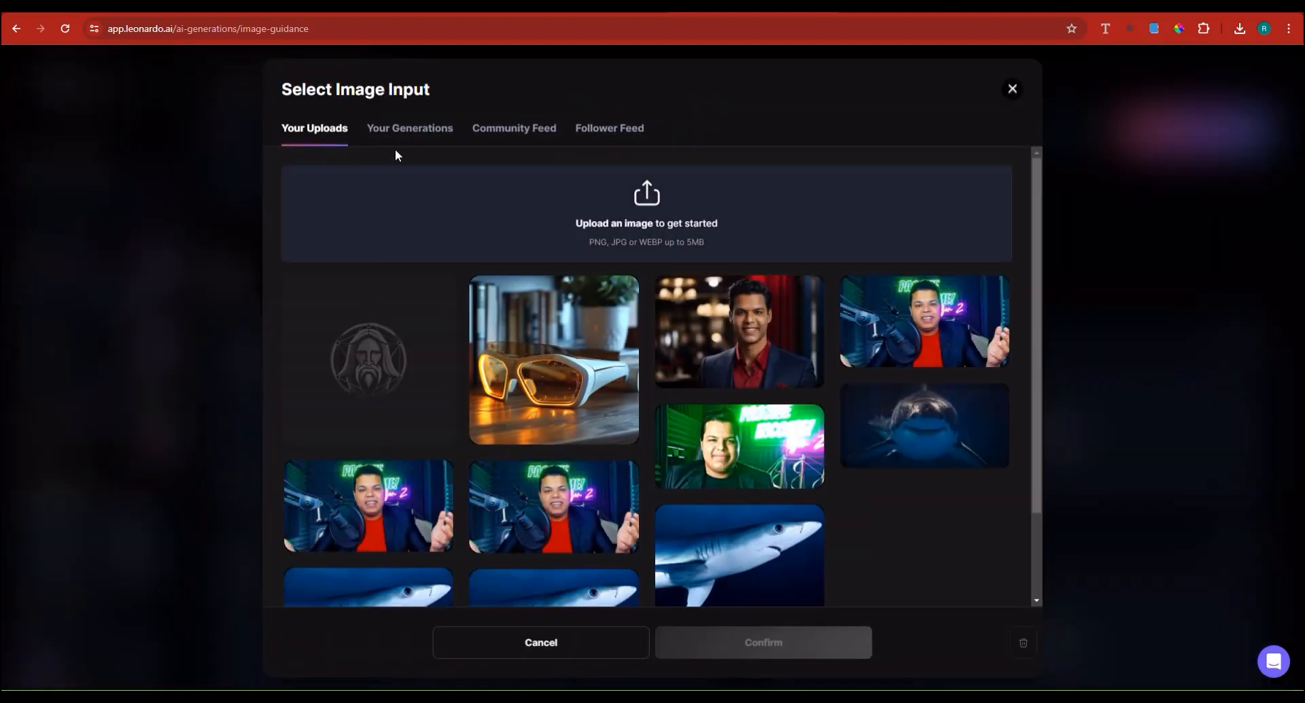
{"action": "left_click", "coordinate": [927, 328]}
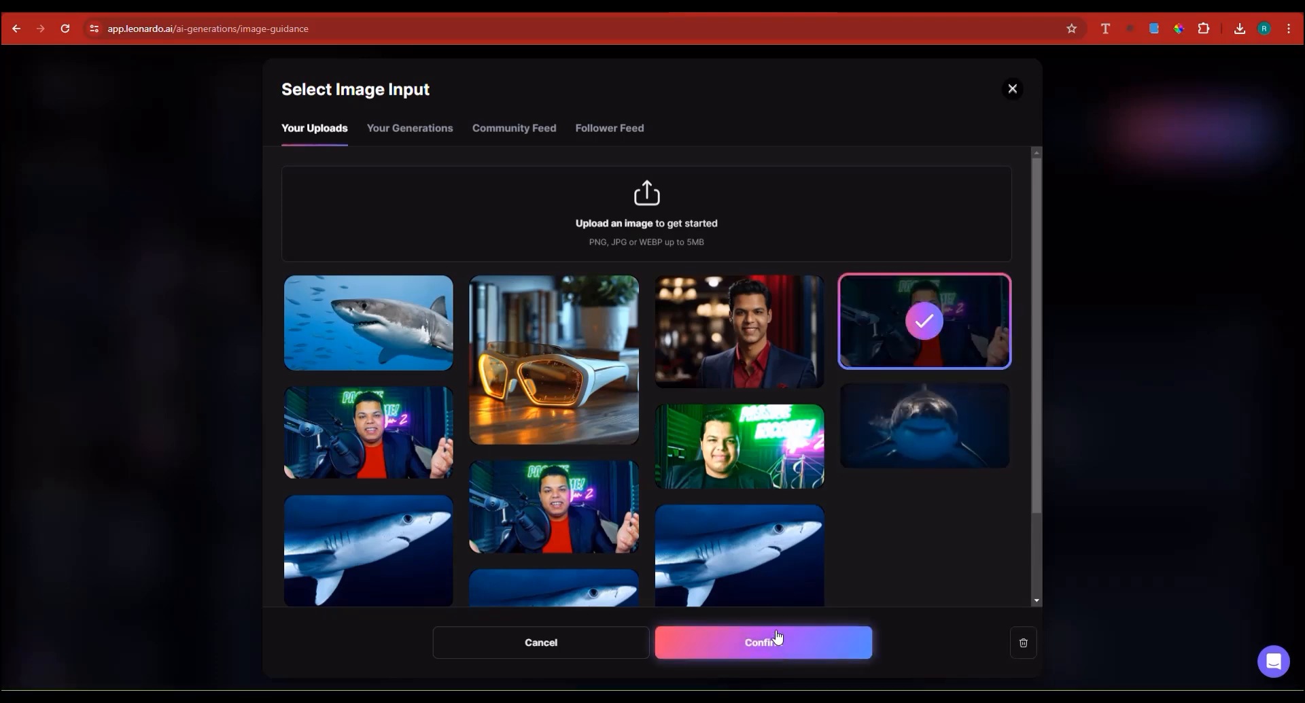
{"action": "left_click", "coordinate": [779, 636]}
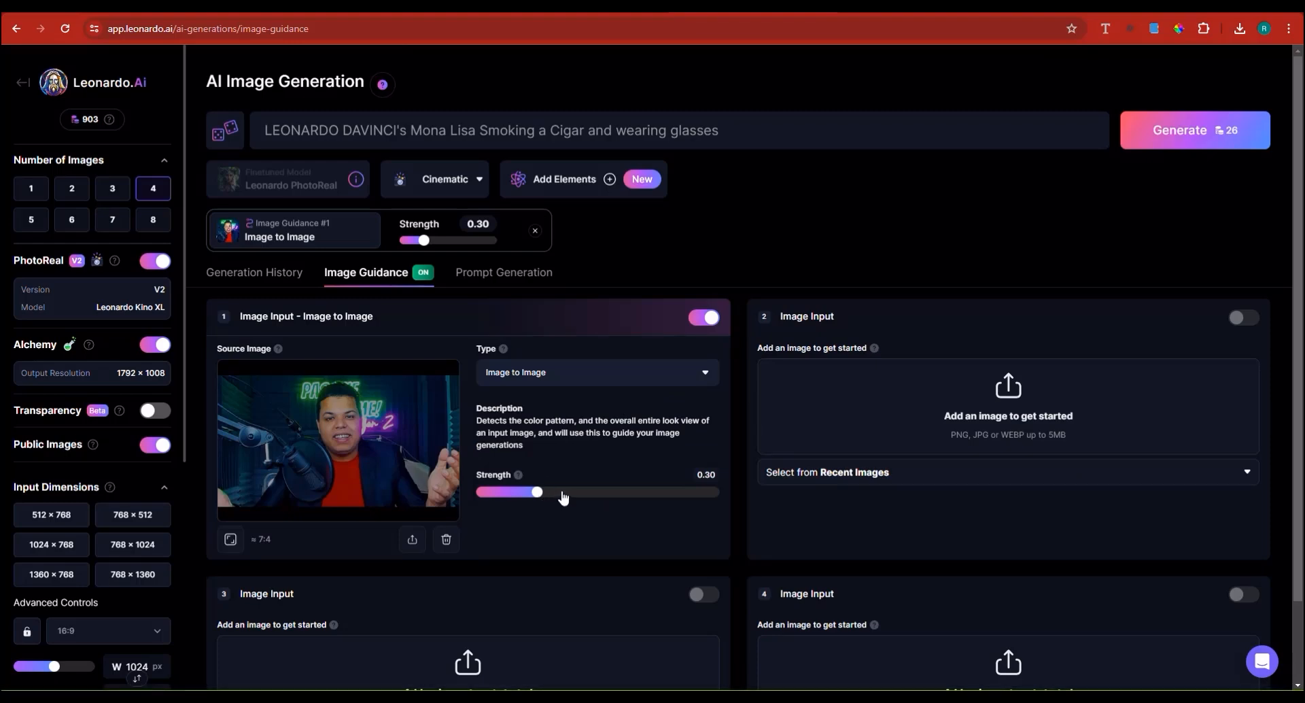
- Set the first guidance image's strength to 0.35 and replace the prompt with "the joker"
{"action": "left_click", "coordinate": [562, 492]}
{"action": "left_click", "coordinate": [551, 495]}
{"action": "left_click", "coordinate": [291, 130]}
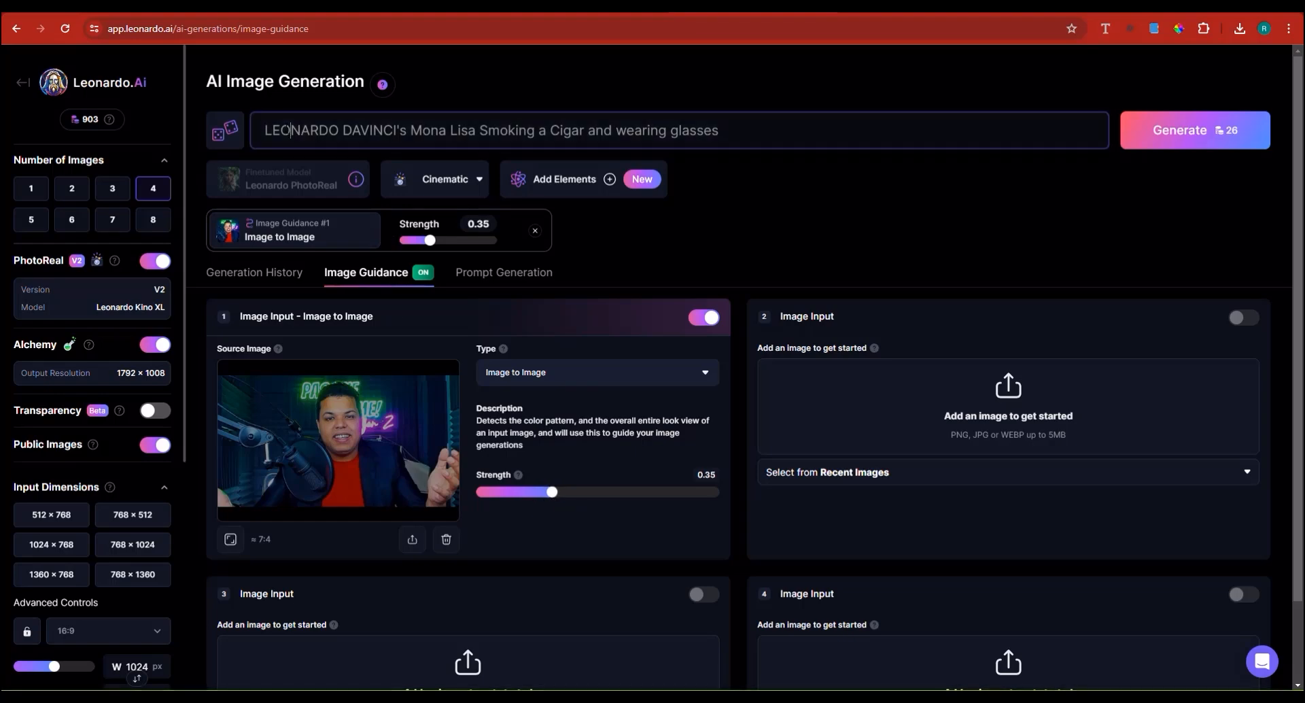
{"action": "key", "text": "ctrl+a"}
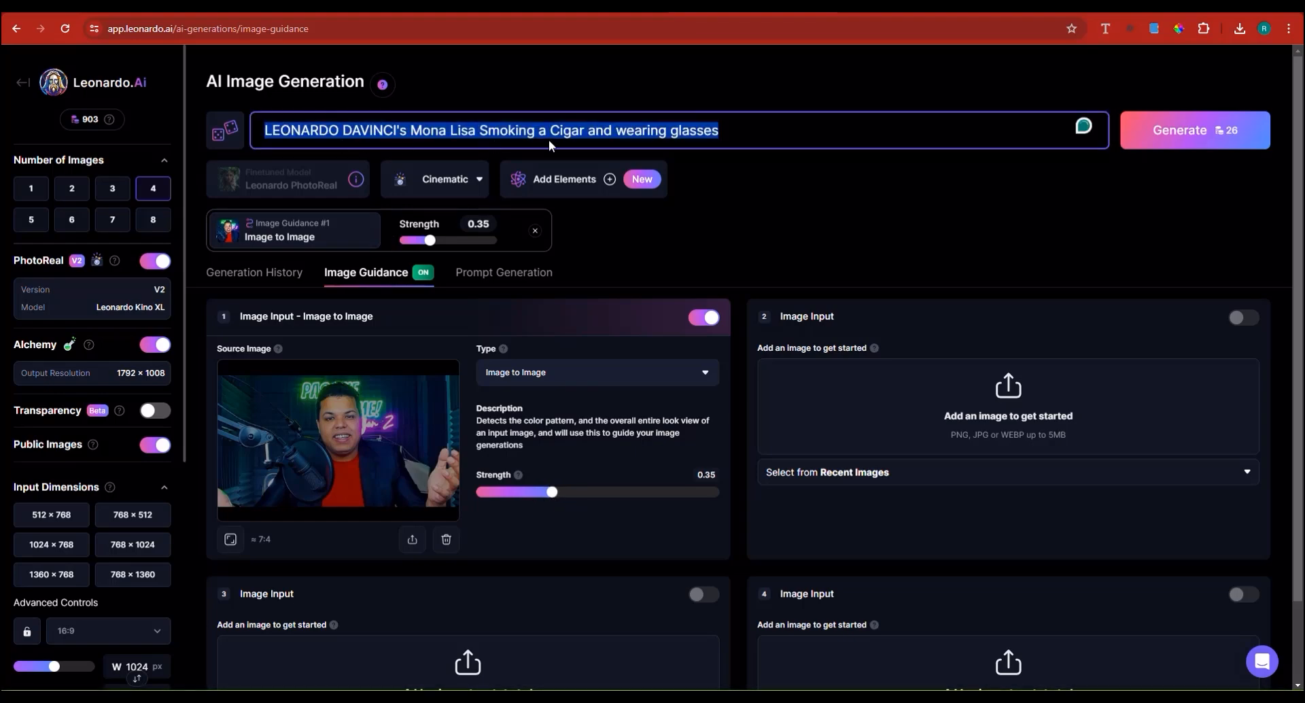
{"action": "key", "text": "alt+Tab"}
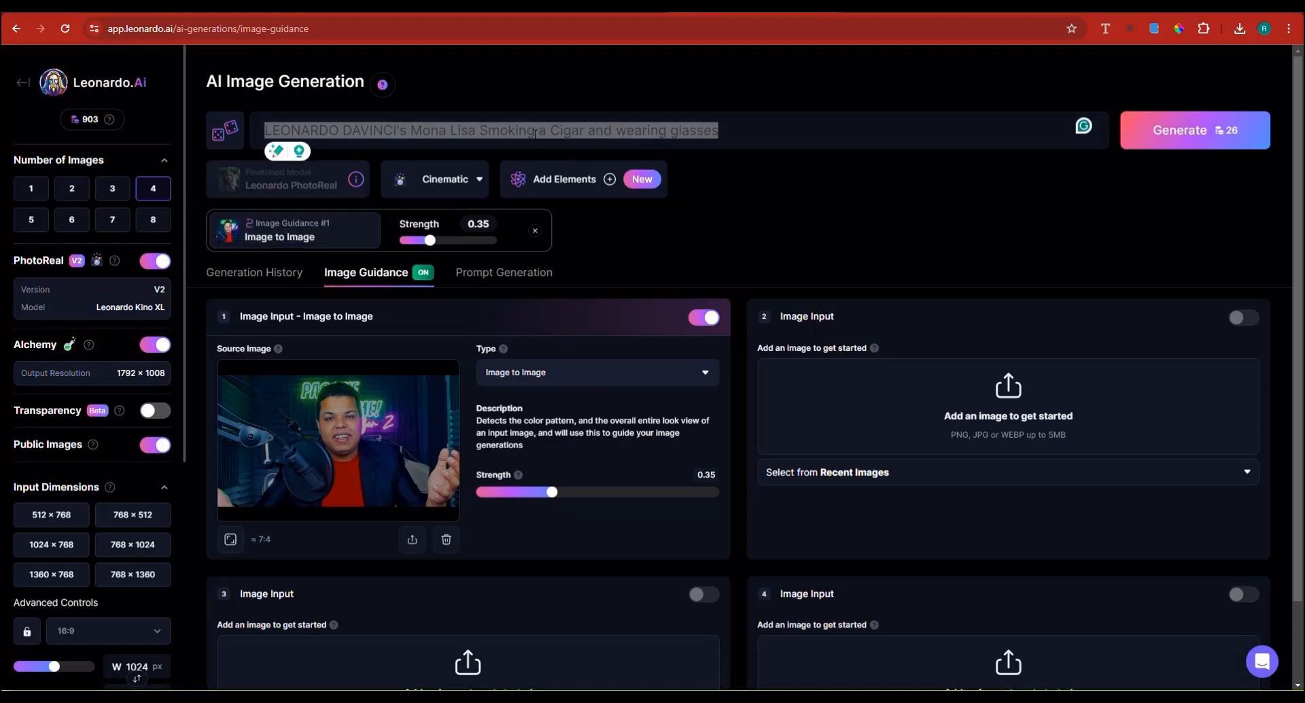
{"action": "key", "text": "alt+Tab"}
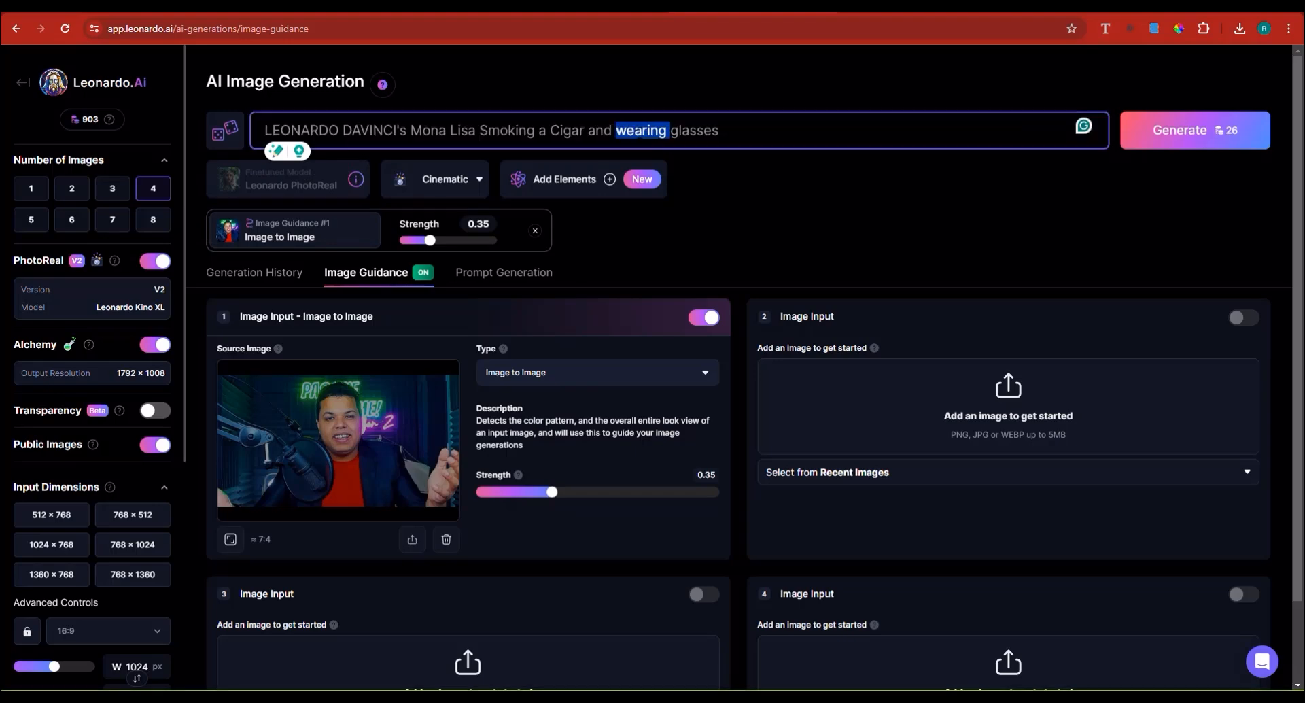
{"action": "type", "text": "the "}
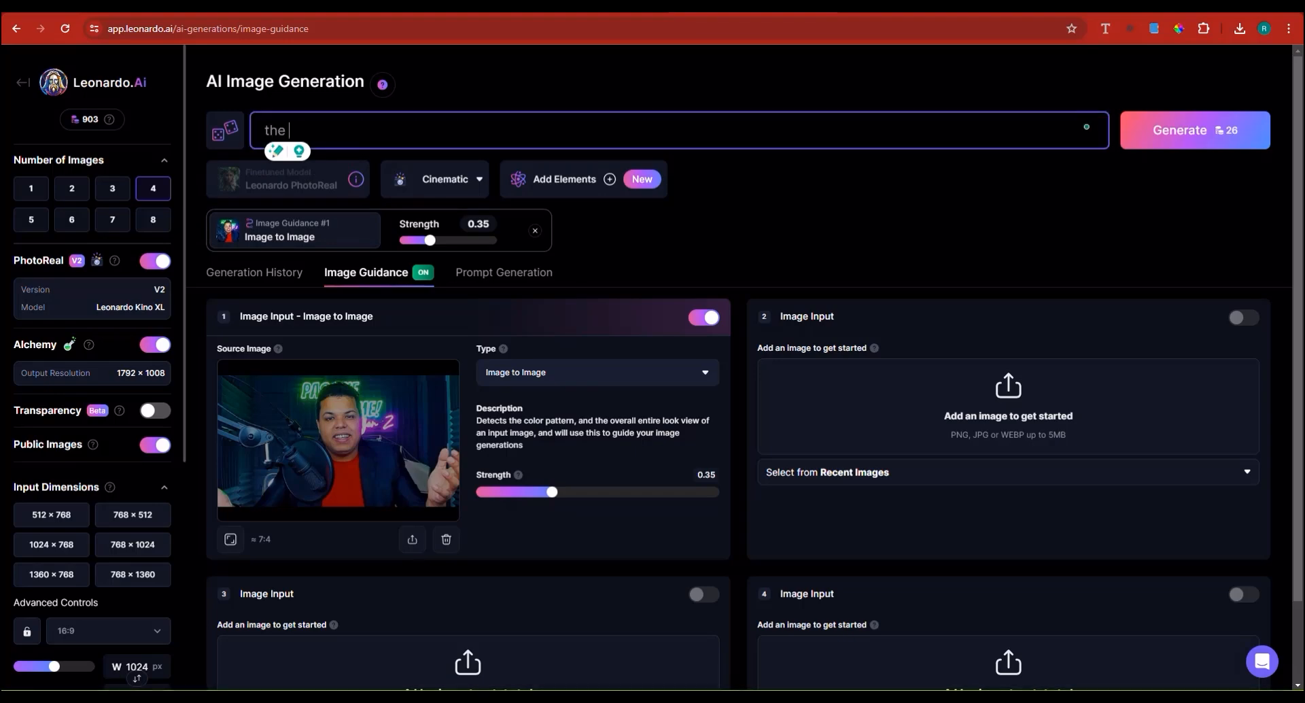
{"action": "type", "text": "joker"}
- Generate four images in the Cinematic style and show them in the generation history
{"action": "left_click", "coordinate": [446, 181]}
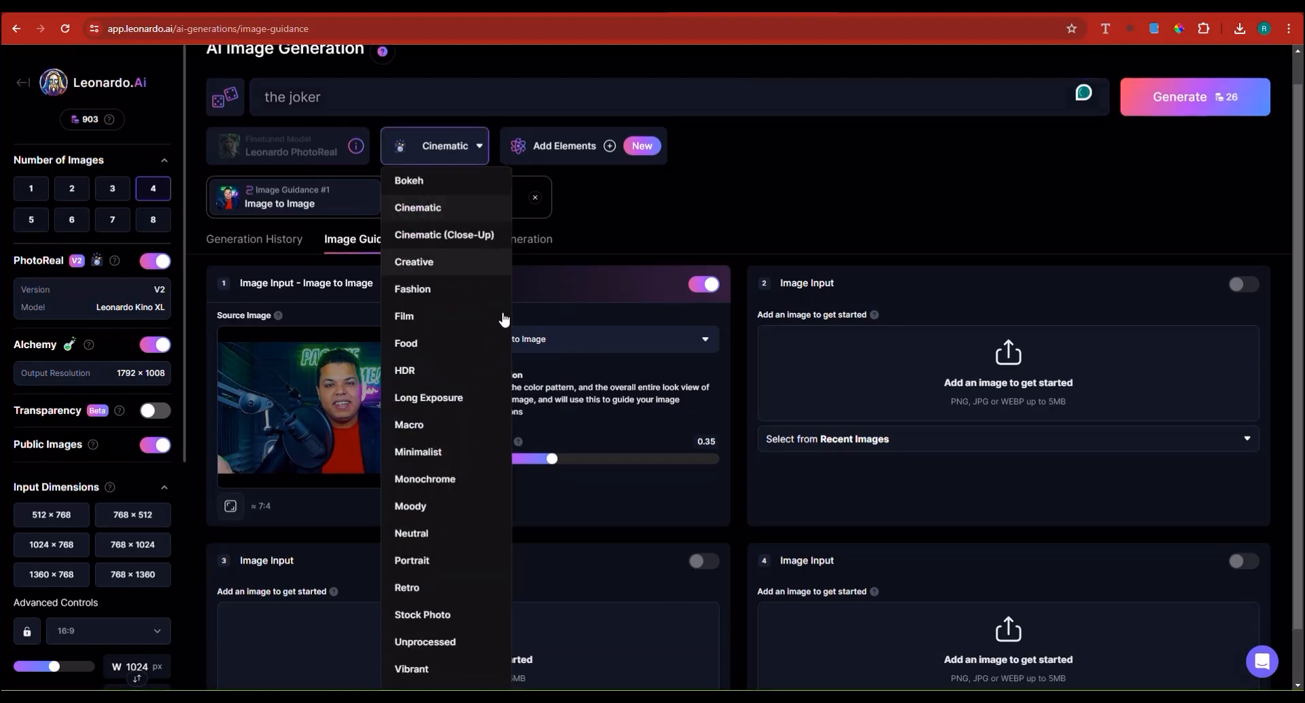
{"action": "left_click", "coordinate": [447, 212]}
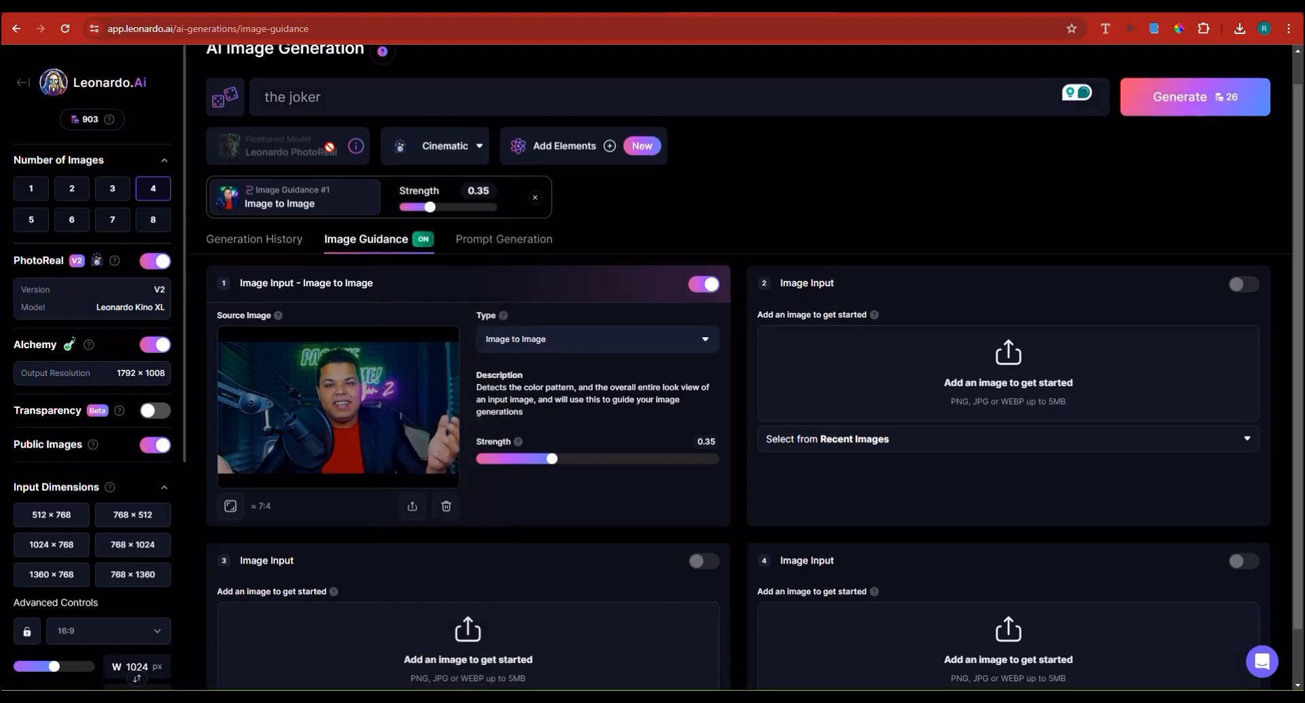
{"action": "left_click", "coordinate": [1125, 151]}
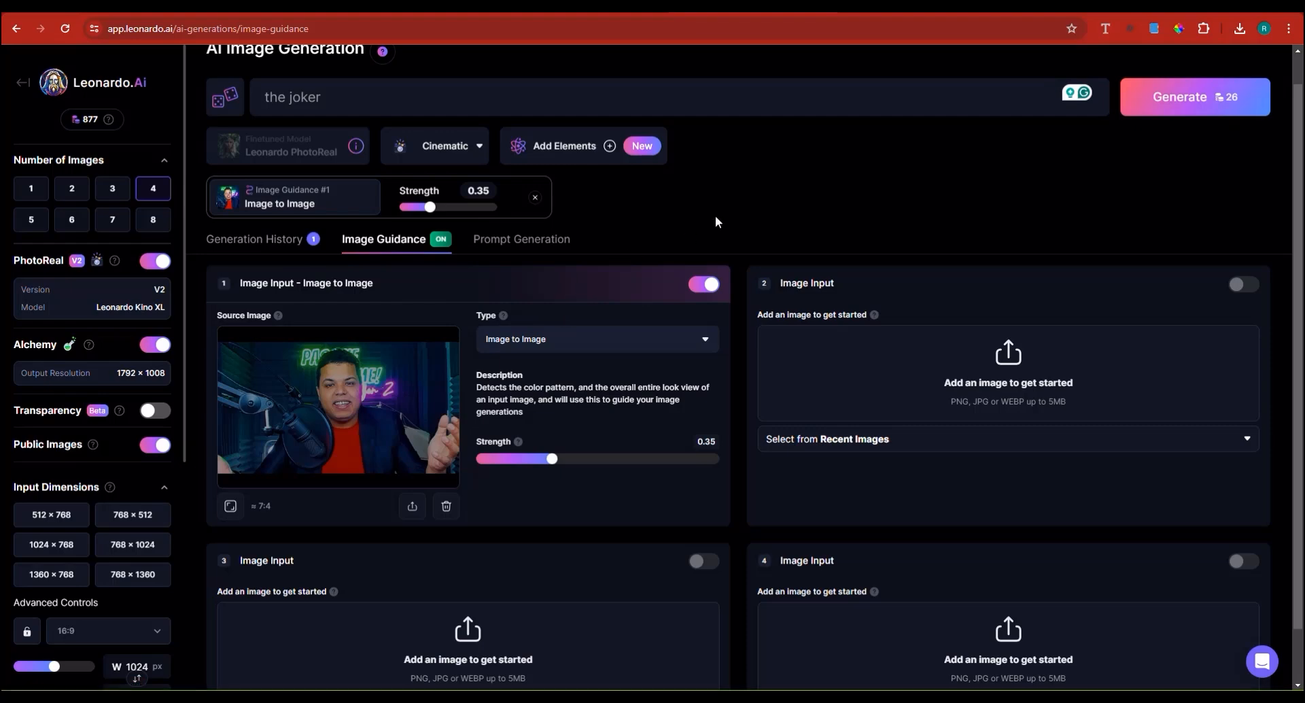
{"action": "left_click", "coordinate": [278, 246]}
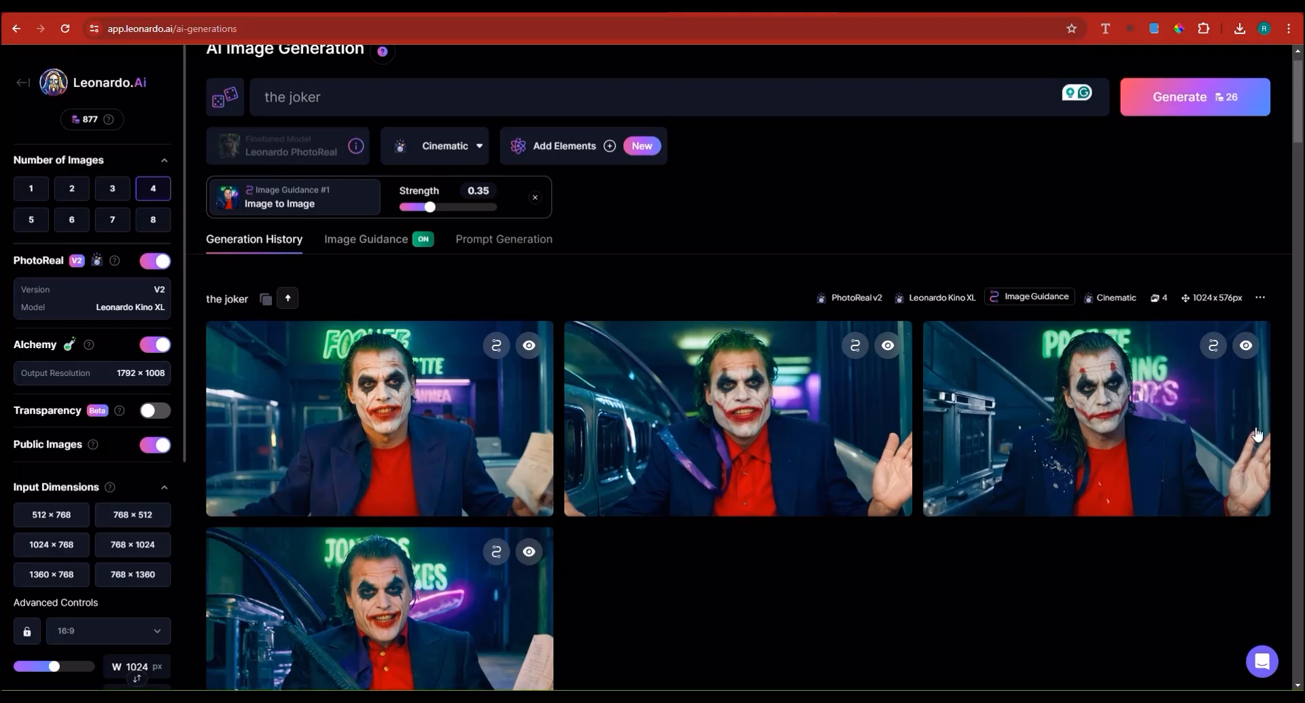
{"action": "mouse_move", "coordinate": [1116, 442]}
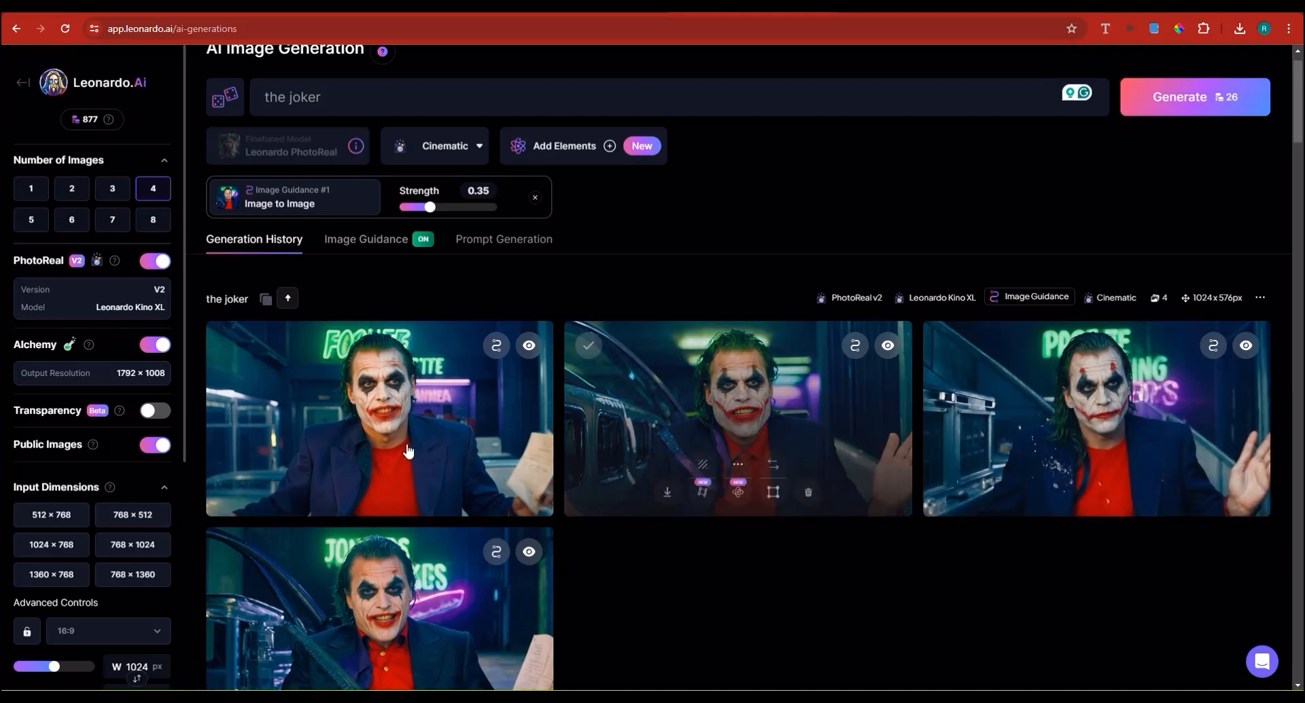
- Set the first guidance image's strength to 0.54 and generate another batch of images
{"action": "left_click", "coordinate": [390, 256]}
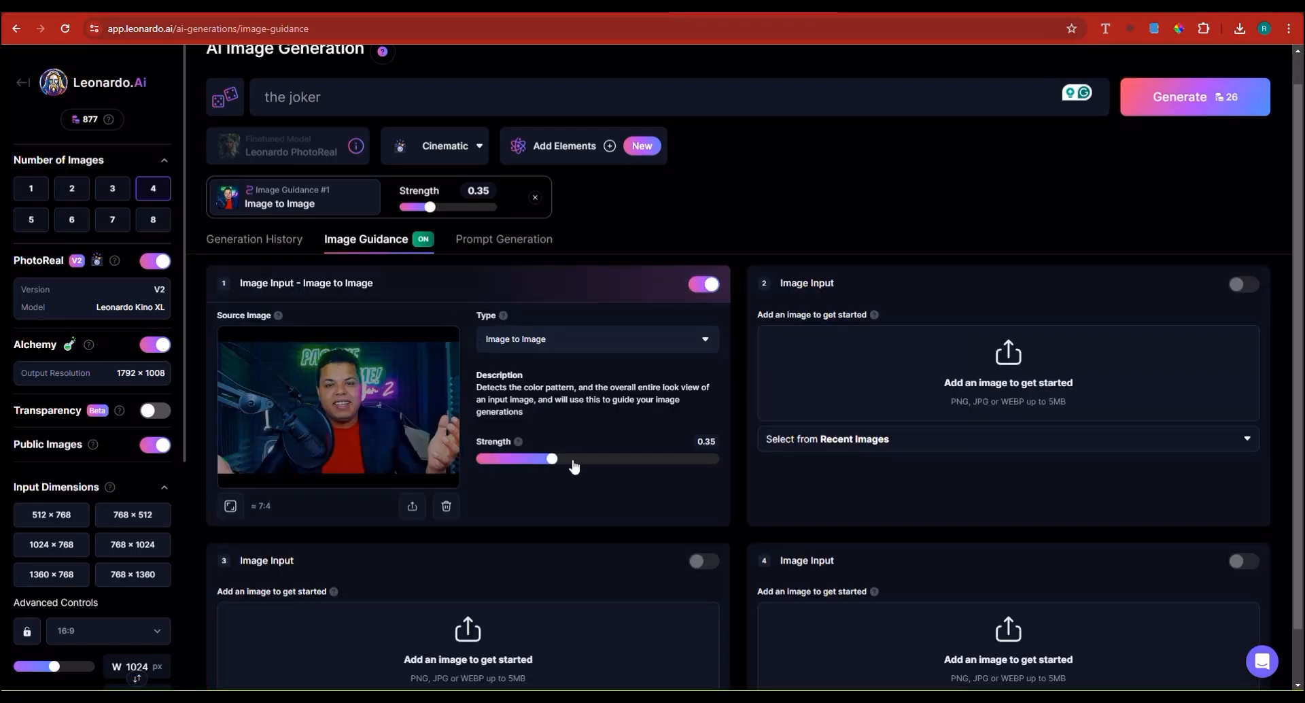
{"action": "left_click_drag", "start_coordinate": [605, 464], "coordinate": [610, 468]}
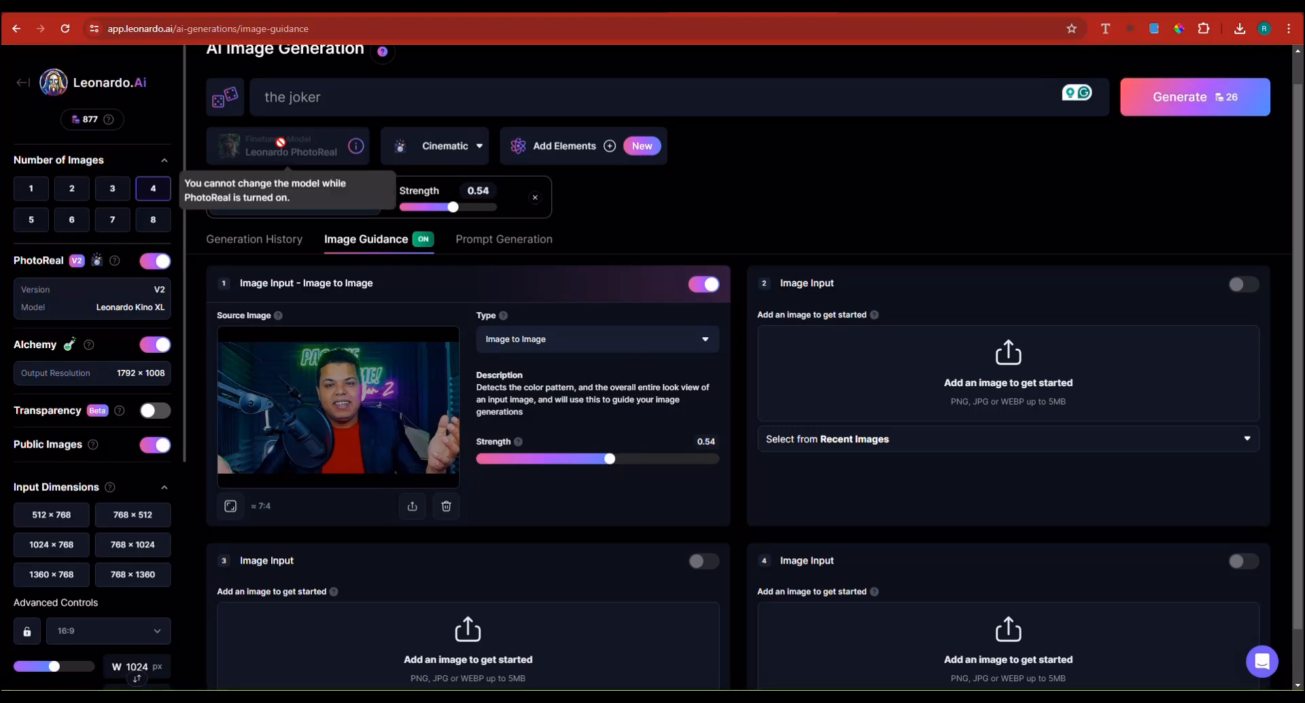
{"action": "left_click", "coordinate": [1195, 103]}
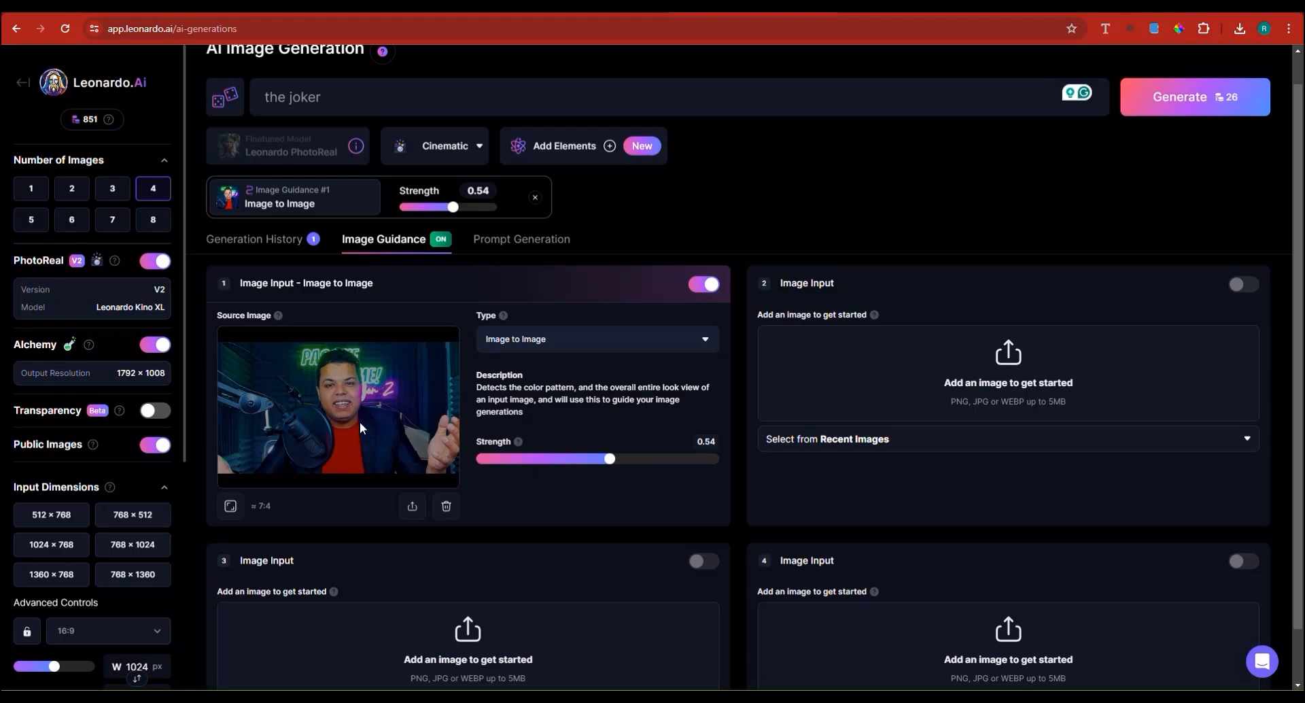
- Examine the fourth and third images of the first Joker batch at full size, closing each preview
{"action": "scroll", "coordinate": [418, 387], "scroll_direction": "down", "scroll_amount": 5}
{"action": "scroll", "coordinate": [418, 393], "scroll_direction": "down", "scroll_amount": 2}
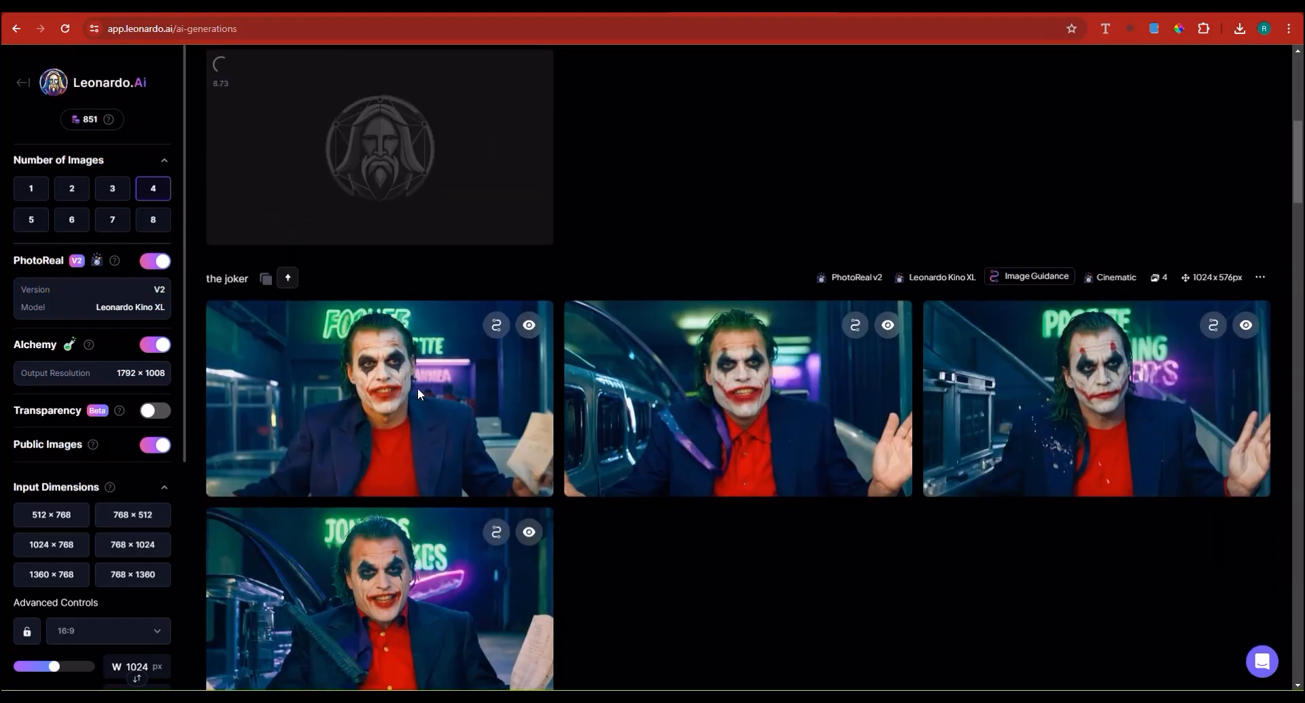
{"action": "mouse_move", "coordinate": [401, 597]}
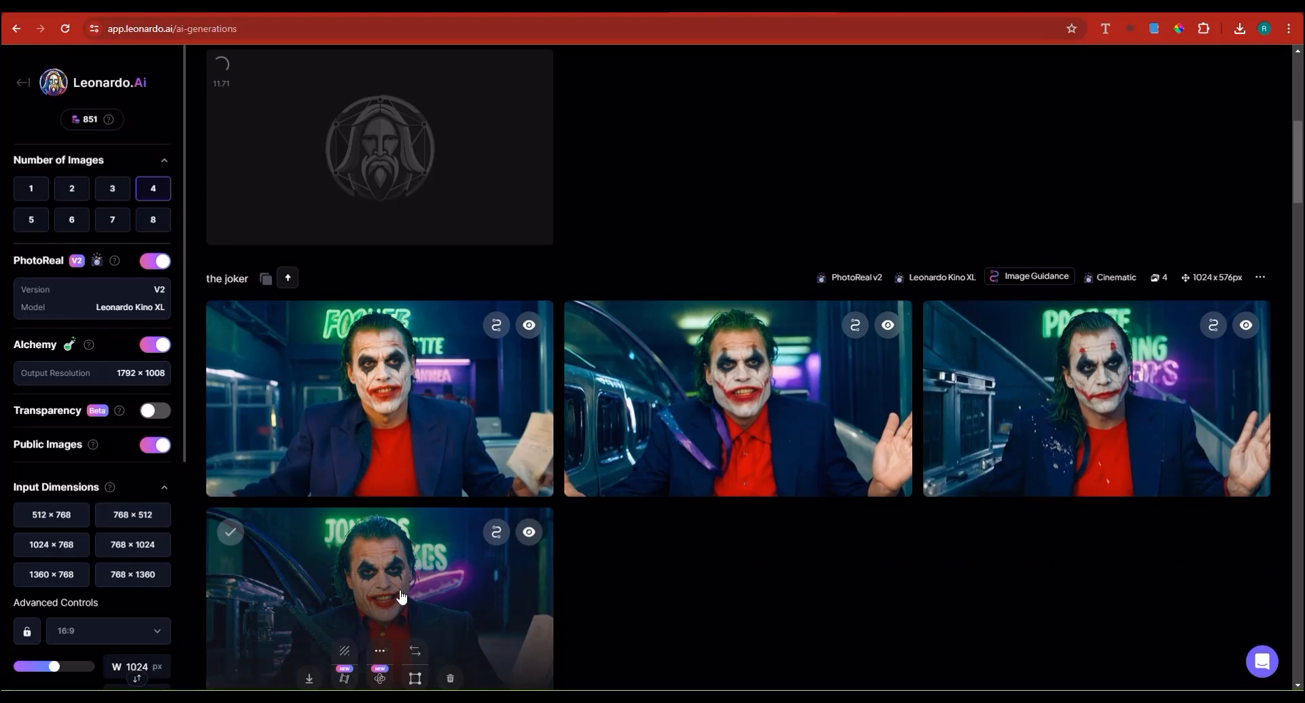
{"action": "left_click", "coordinate": [402, 596]}
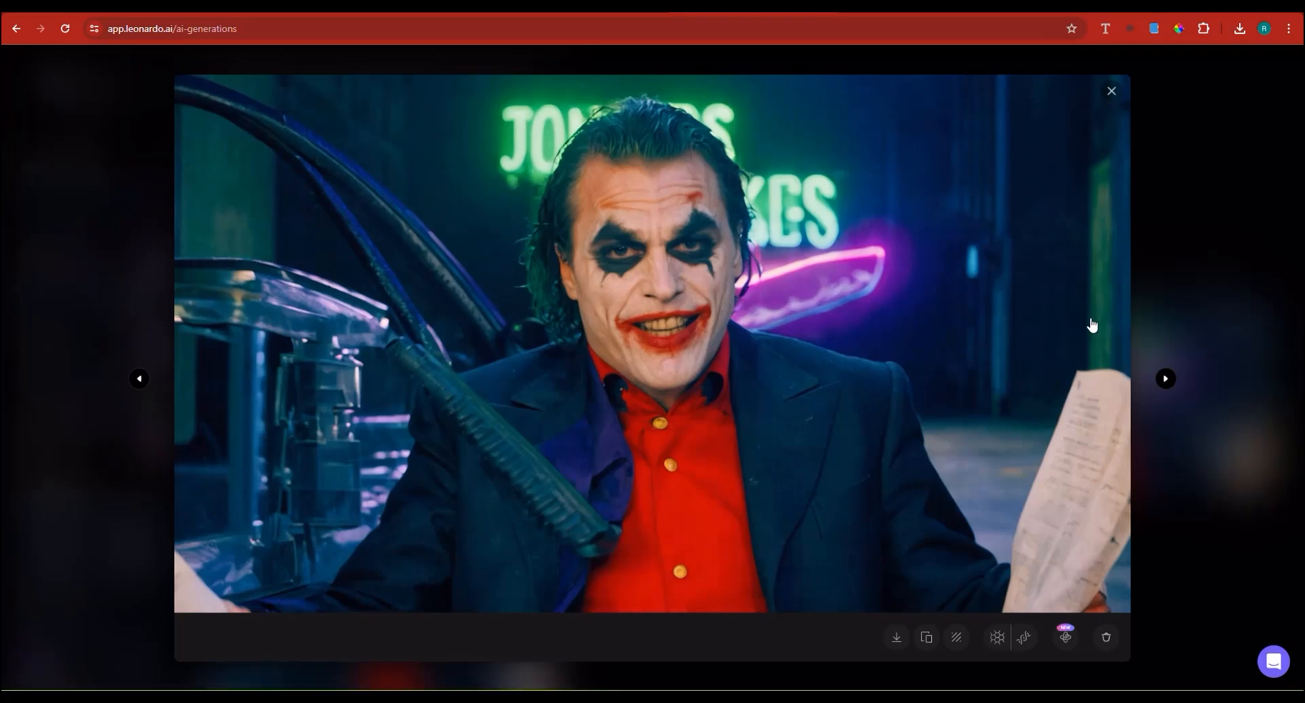
{"action": "key", "text": "Escape"}
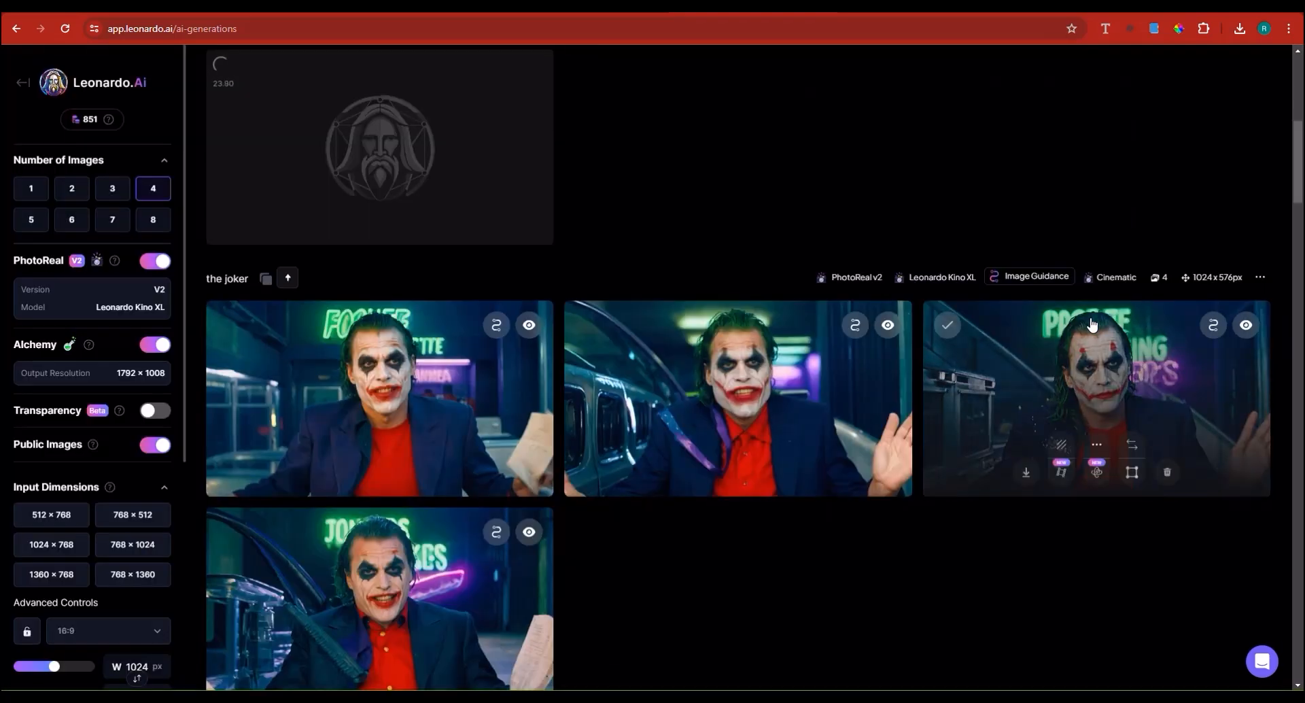
{"action": "left_click", "coordinate": [1111, 373]}
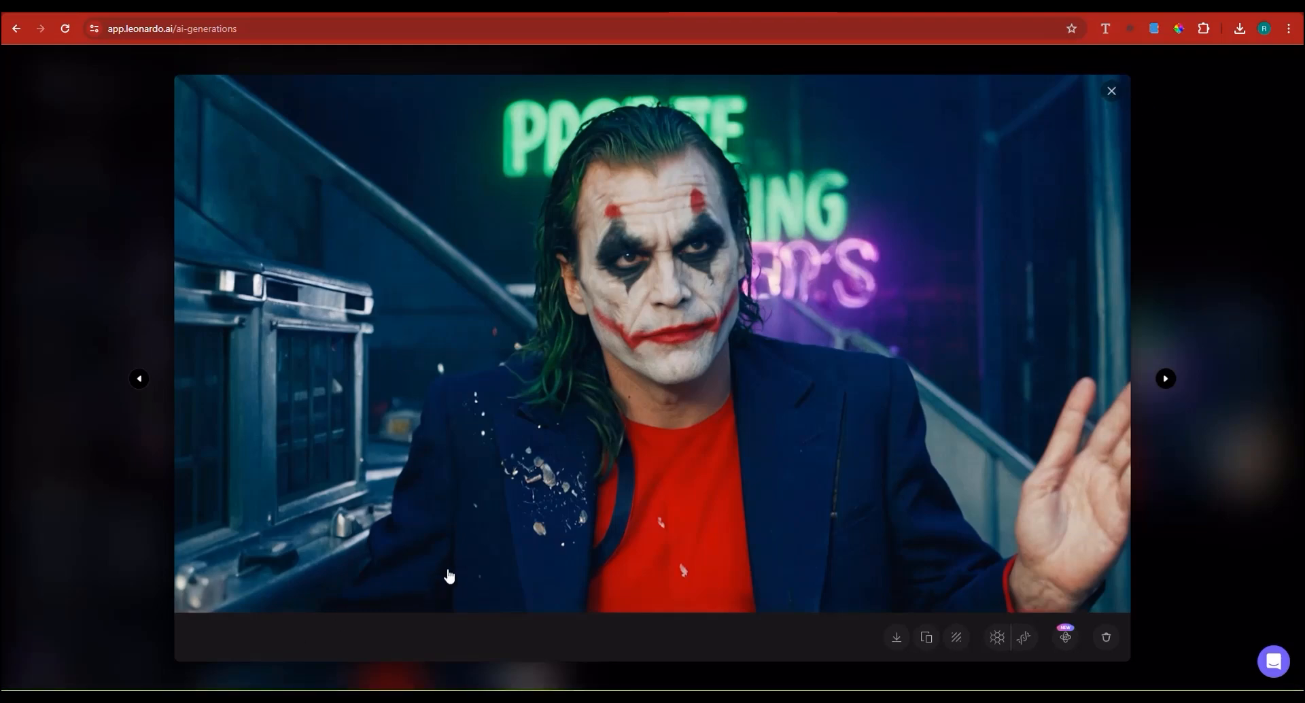
{"action": "key", "text": "Escape"}
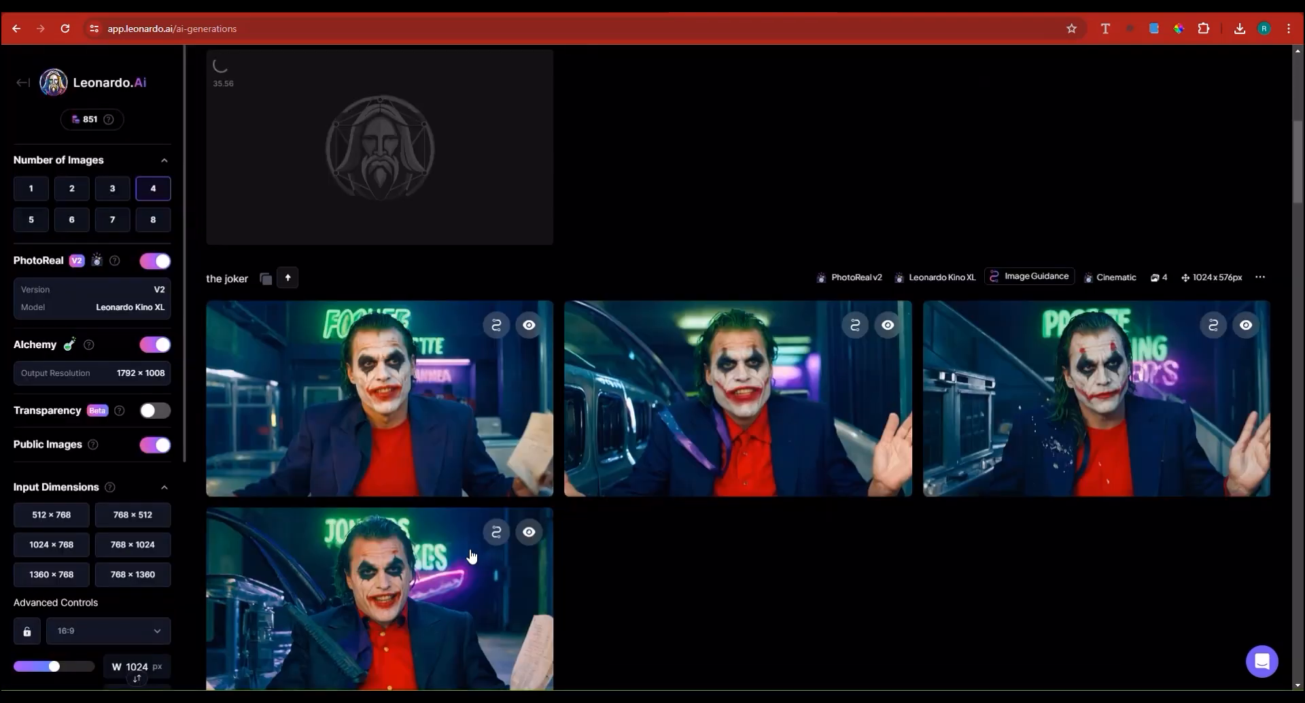
{"action": "left_click", "coordinate": [399, 575]}
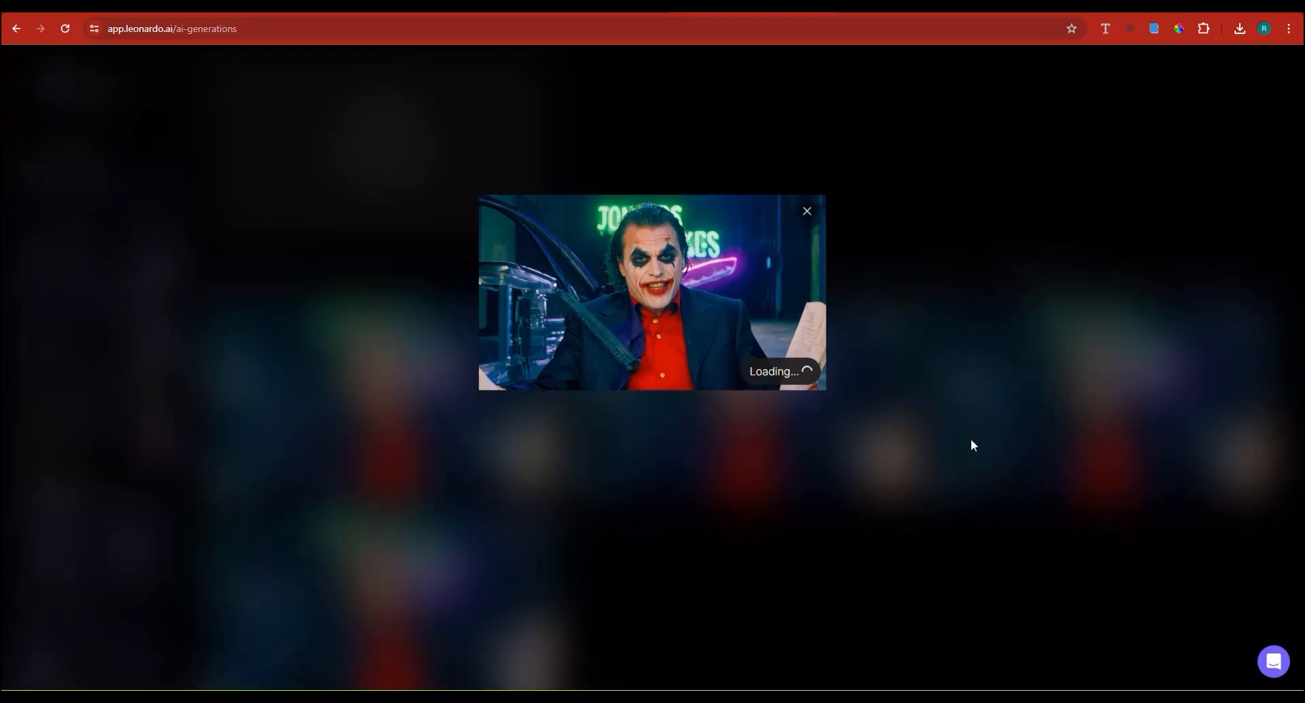
{"action": "left_click", "coordinate": [850, 341]}
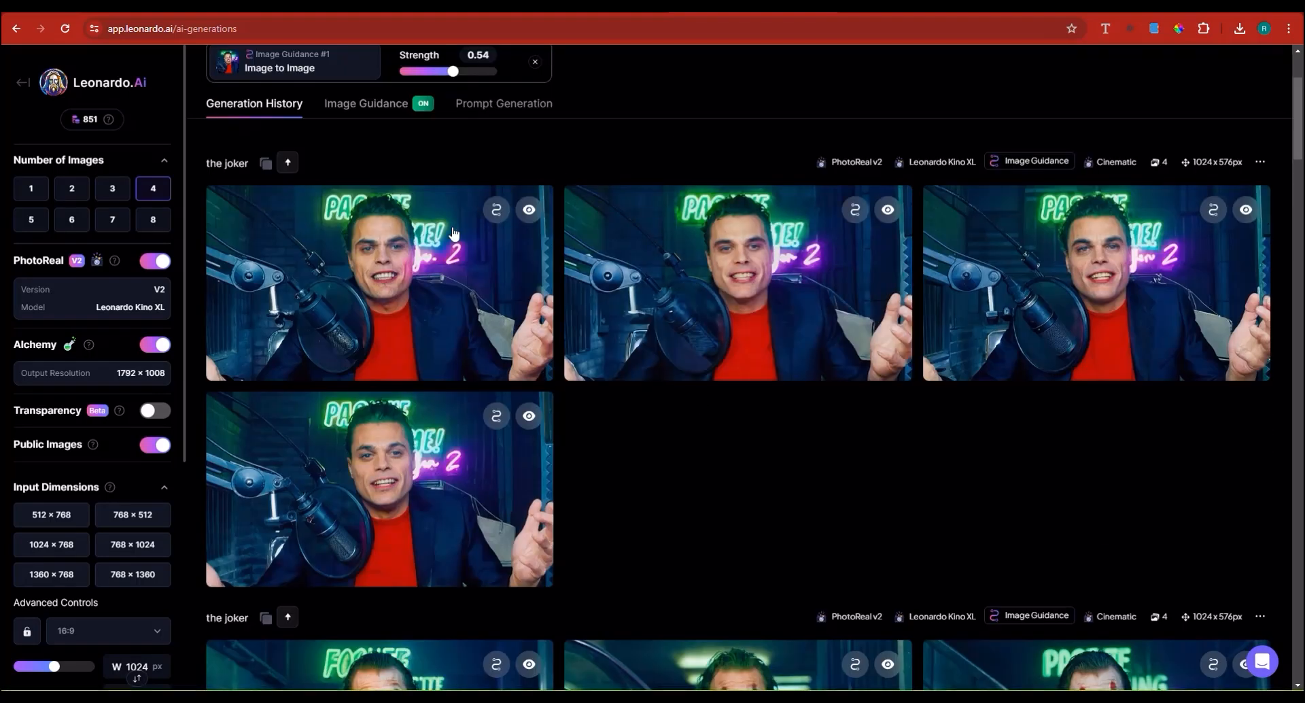
- View the first image of the 0.54-strength batch enlarged, and close the preview
{"action": "mouse_move", "coordinate": [398, 289]}
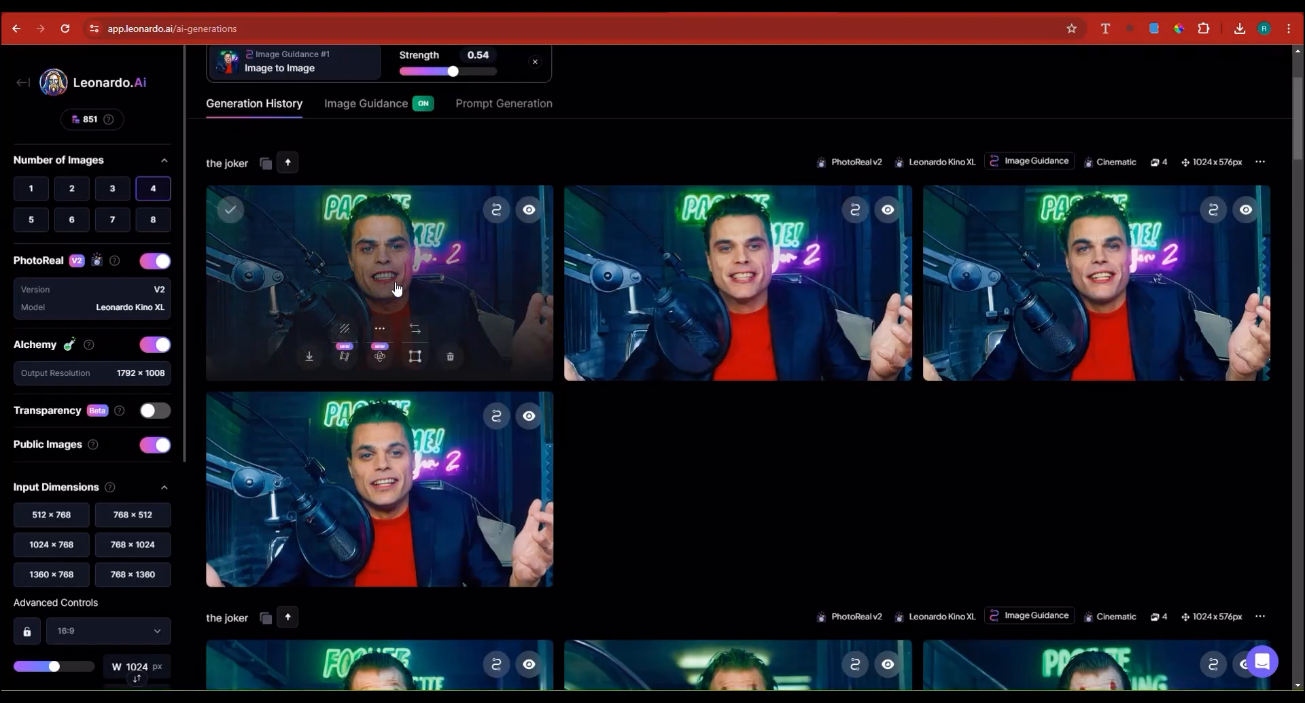
{"action": "left_click", "coordinate": [398, 289]}
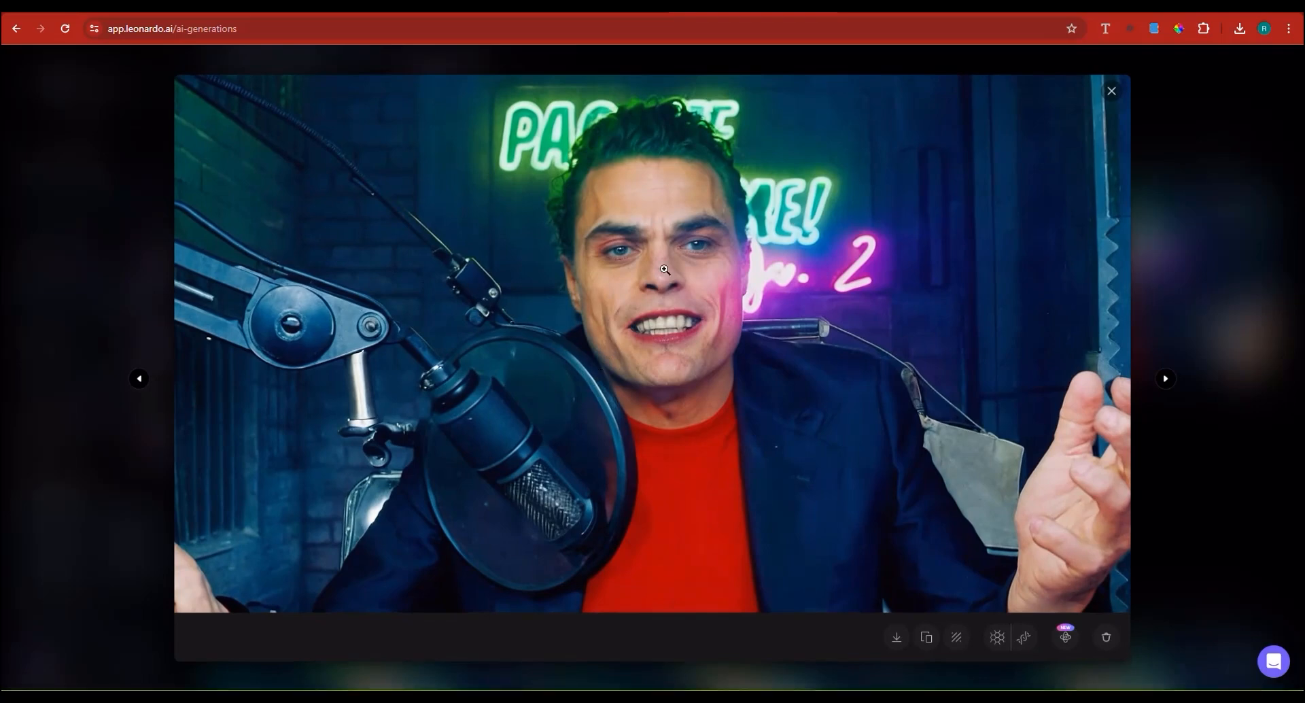
{"action": "left_click", "coordinate": [590, 59]}
{"action": "key", "text": "Escape"}
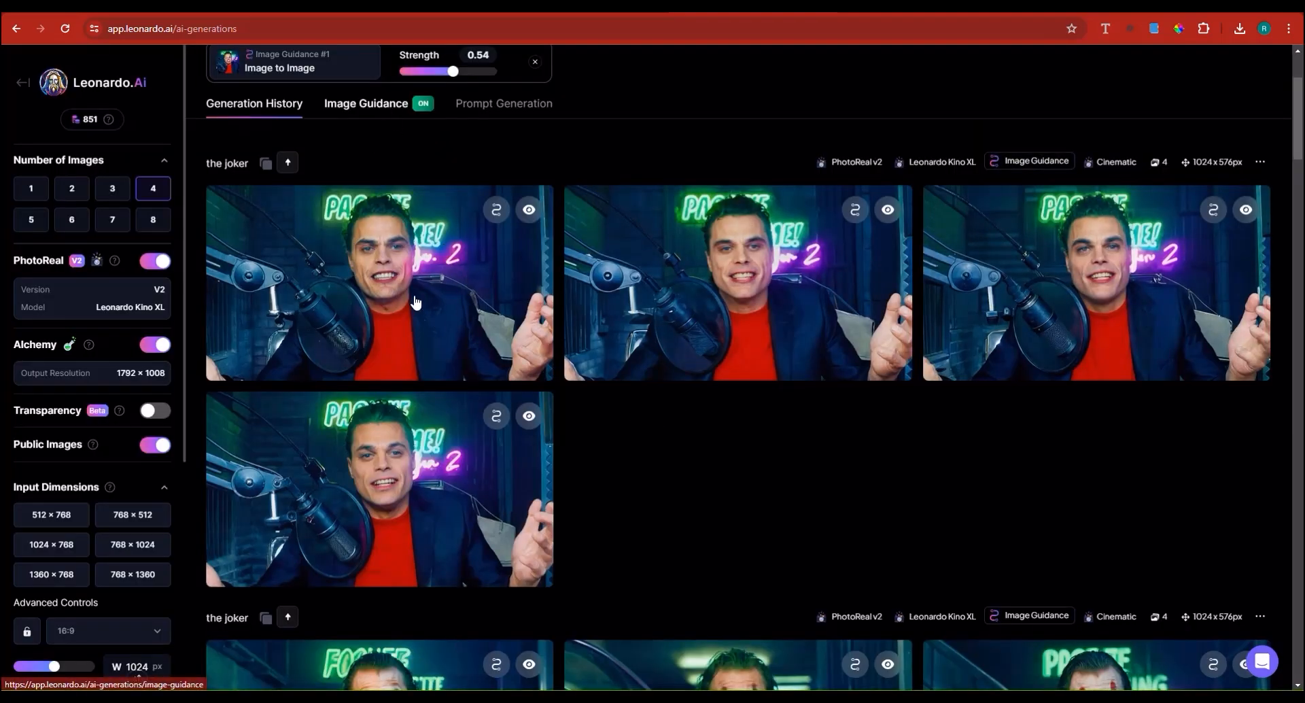
- Set the guidance strength to 0.45, generate a third batch, and show it in the generation history
{"action": "mouse_move", "coordinate": [442, 312]}
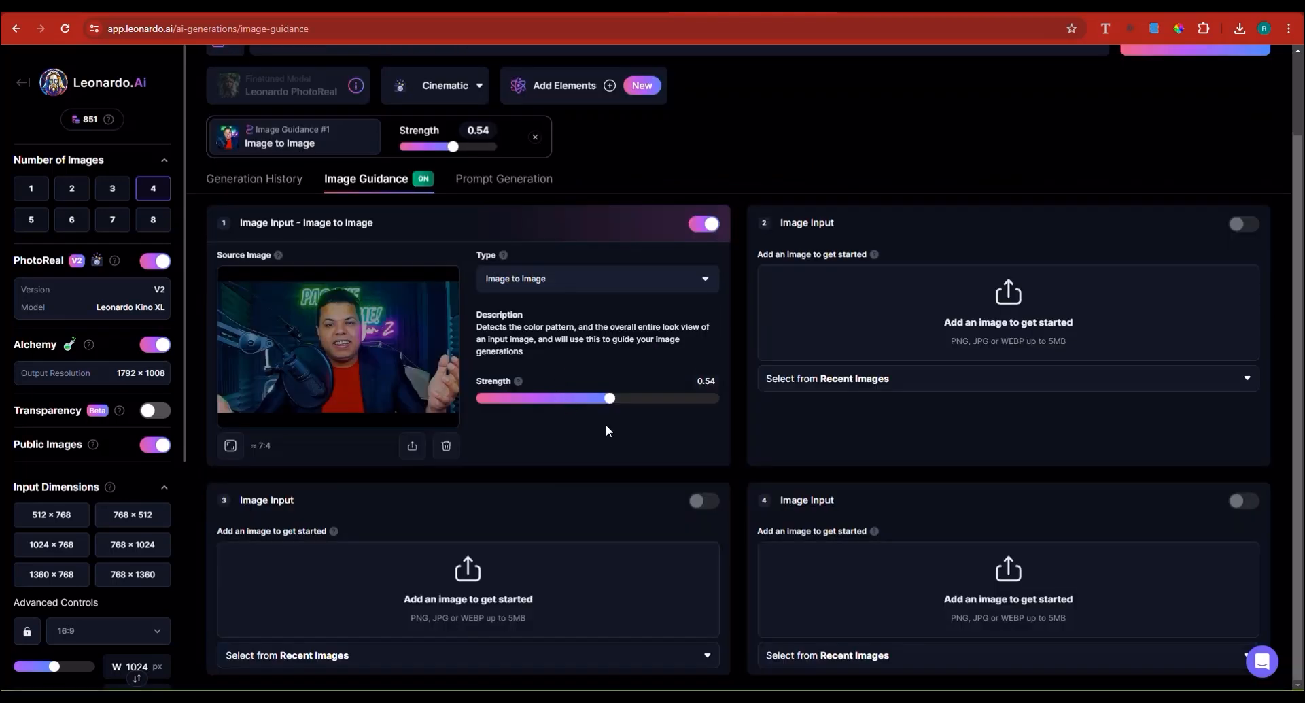
{"action": "left_click_drag", "start_coordinate": [609, 401], "coordinate": [585, 405]}
{"action": "scroll", "coordinate": [709, 366], "scroll_direction": "up", "scroll_amount": 2}
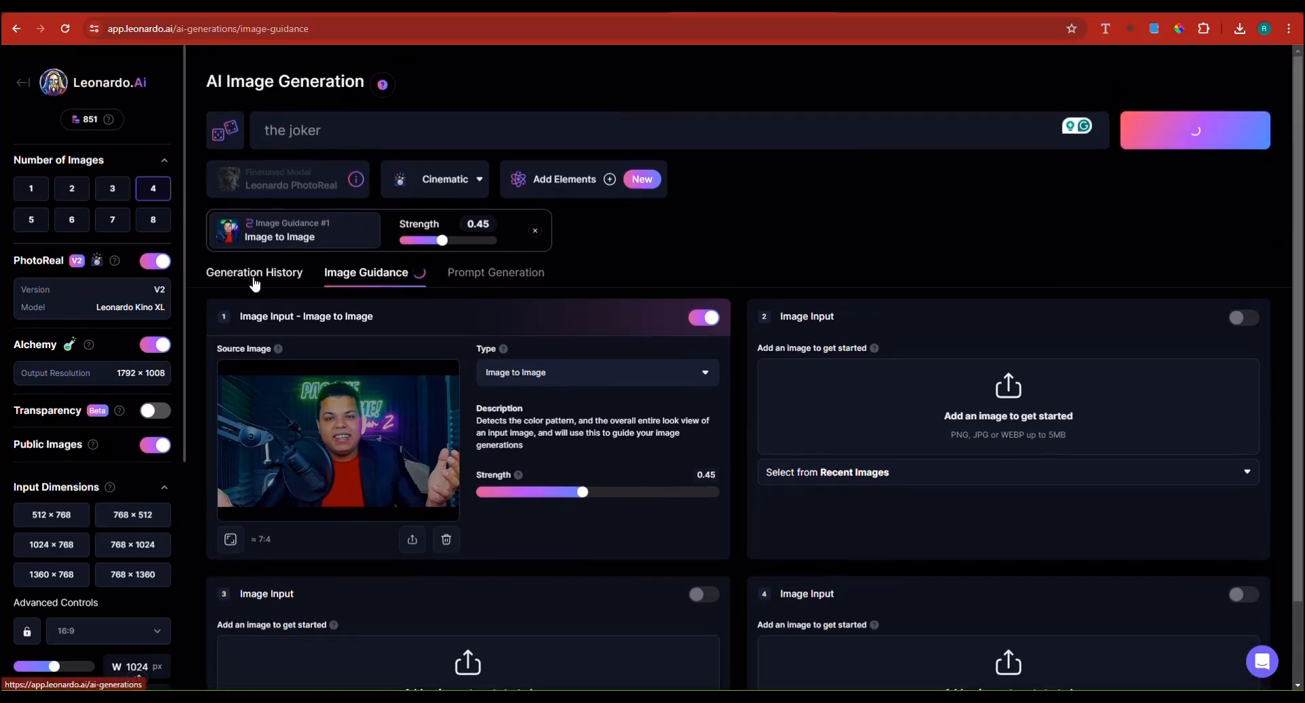
{"action": "scroll", "coordinate": [435, 272], "scroll_direction": "down", "scroll_amount": 1}
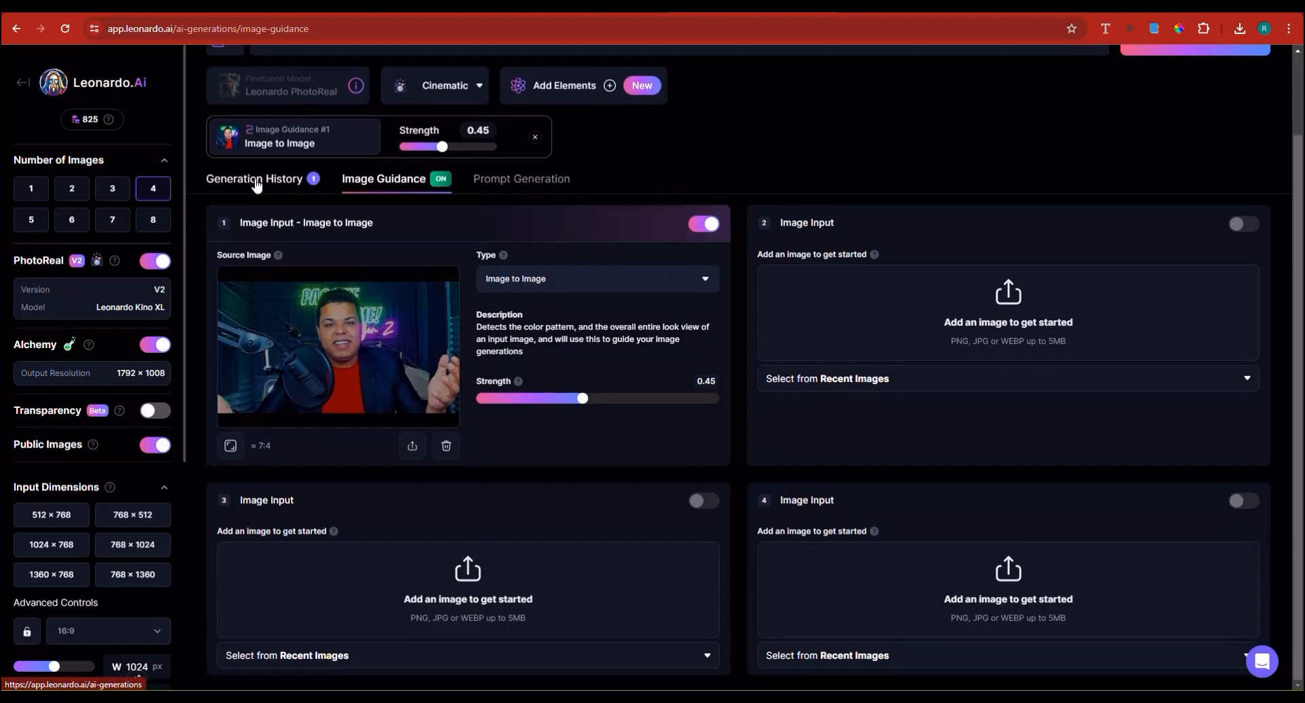
{"action": "left_click", "coordinate": [285, 184]}
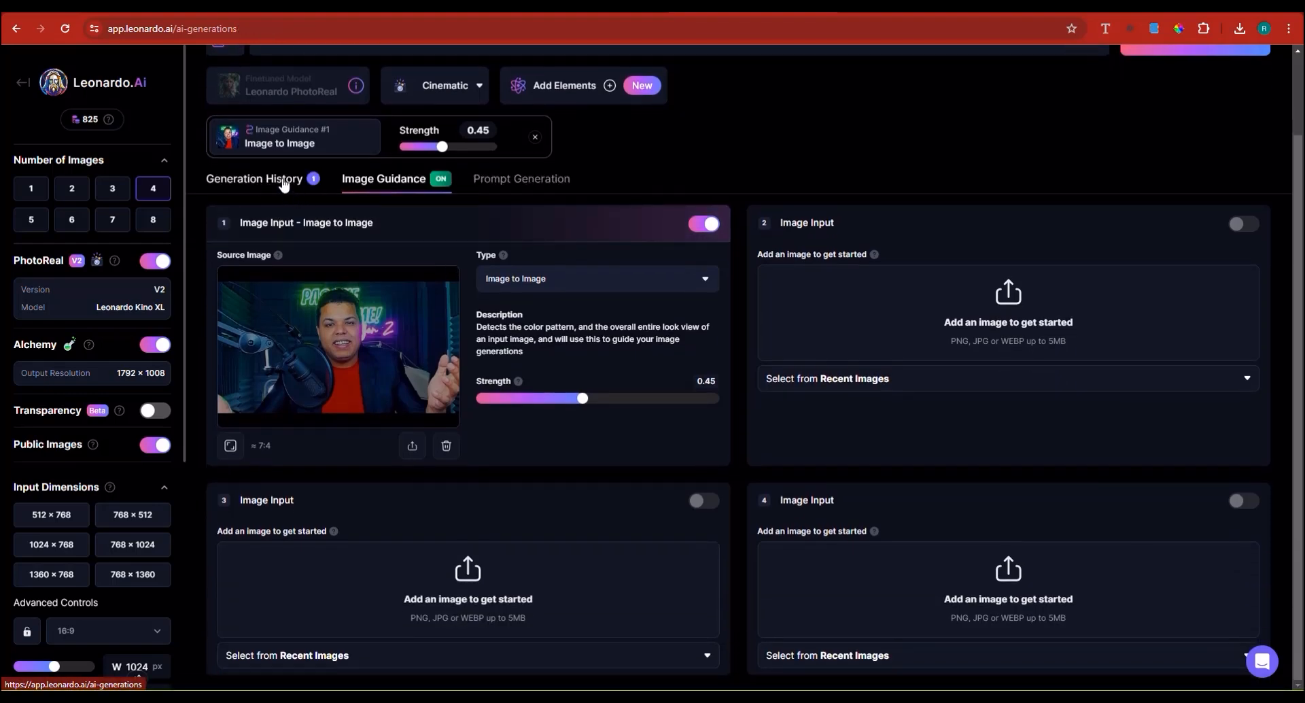
{"action": "scroll", "coordinate": [443, 231], "scroll_direction": "up", "scroll_amount": 1}
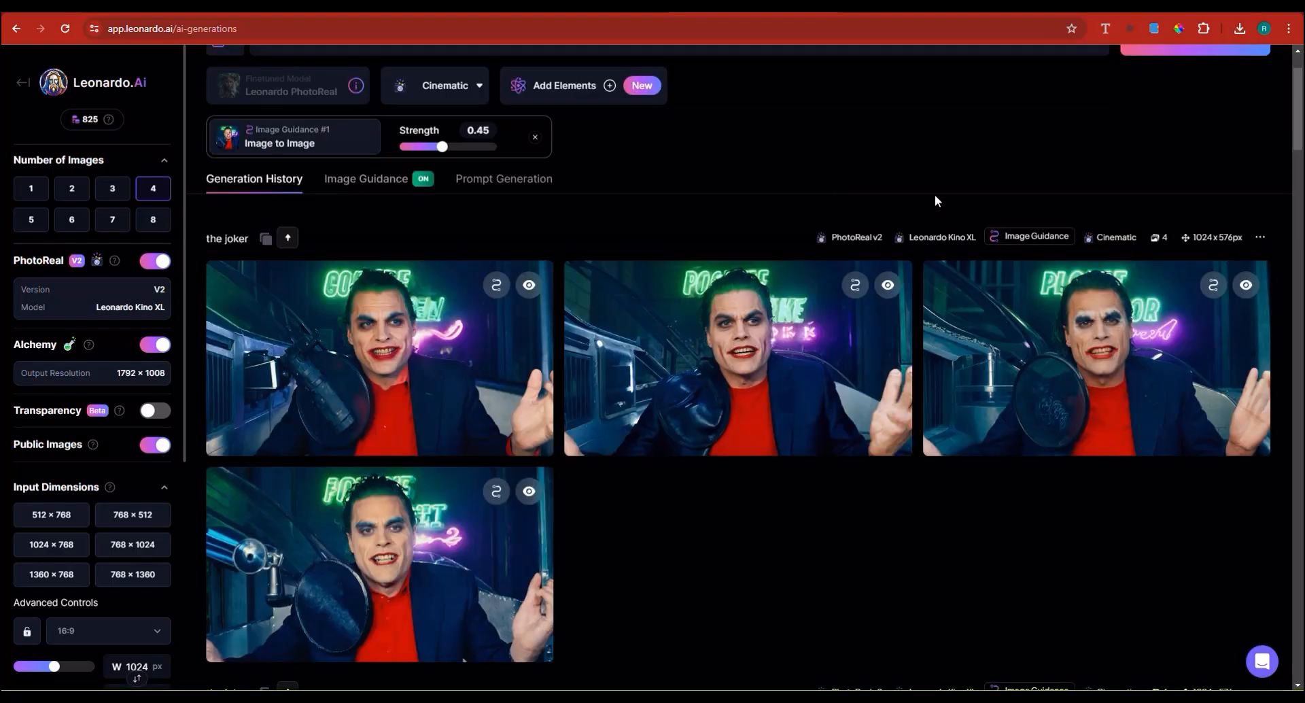
- Turn off the first Image to Image guidance input
{"action": "mouse_move", "coordinate": [717, 295]}
{"action": "left_click", "coordinate": [366, 178]}
{"action": "left_click", "coordinate": [704, 222]}
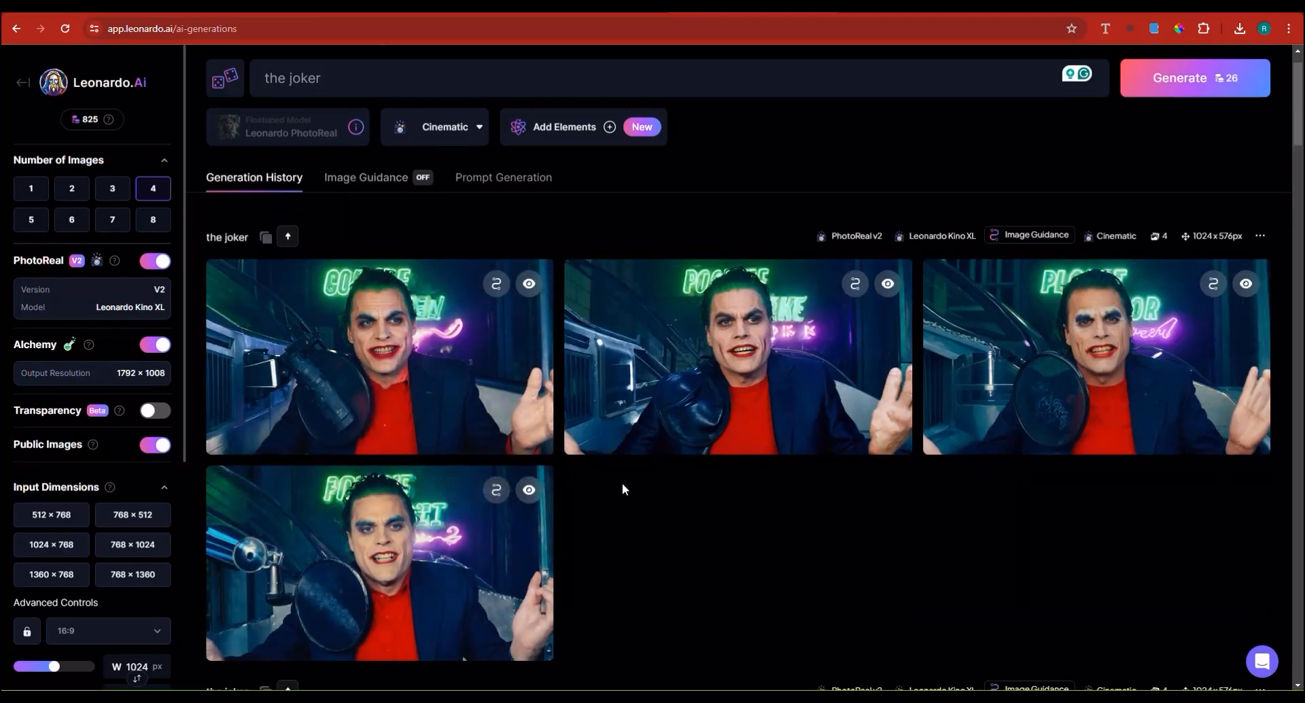
- Download the first image of the newest Joker batch from its enlarged preview, and close the preview
{"action": "left_click", "coordinate": [432, 355]}
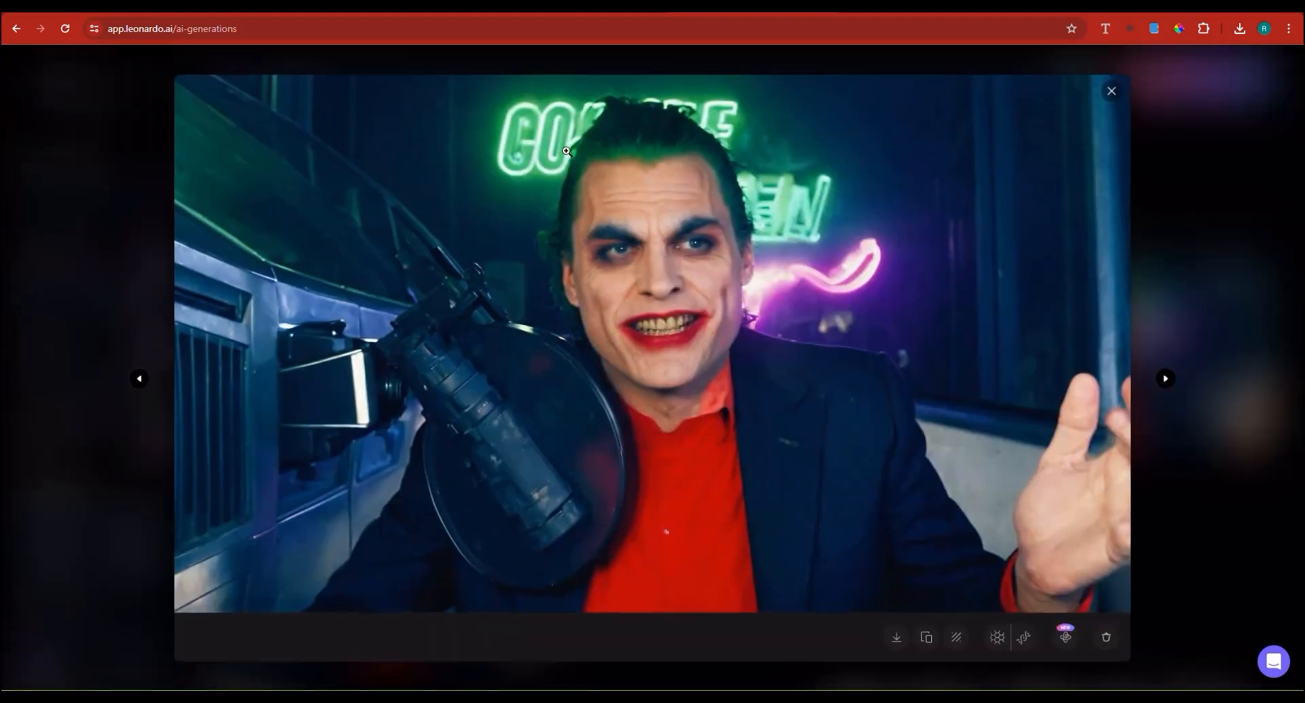
{"action": "left_click", "coordinate": [895, 637]}
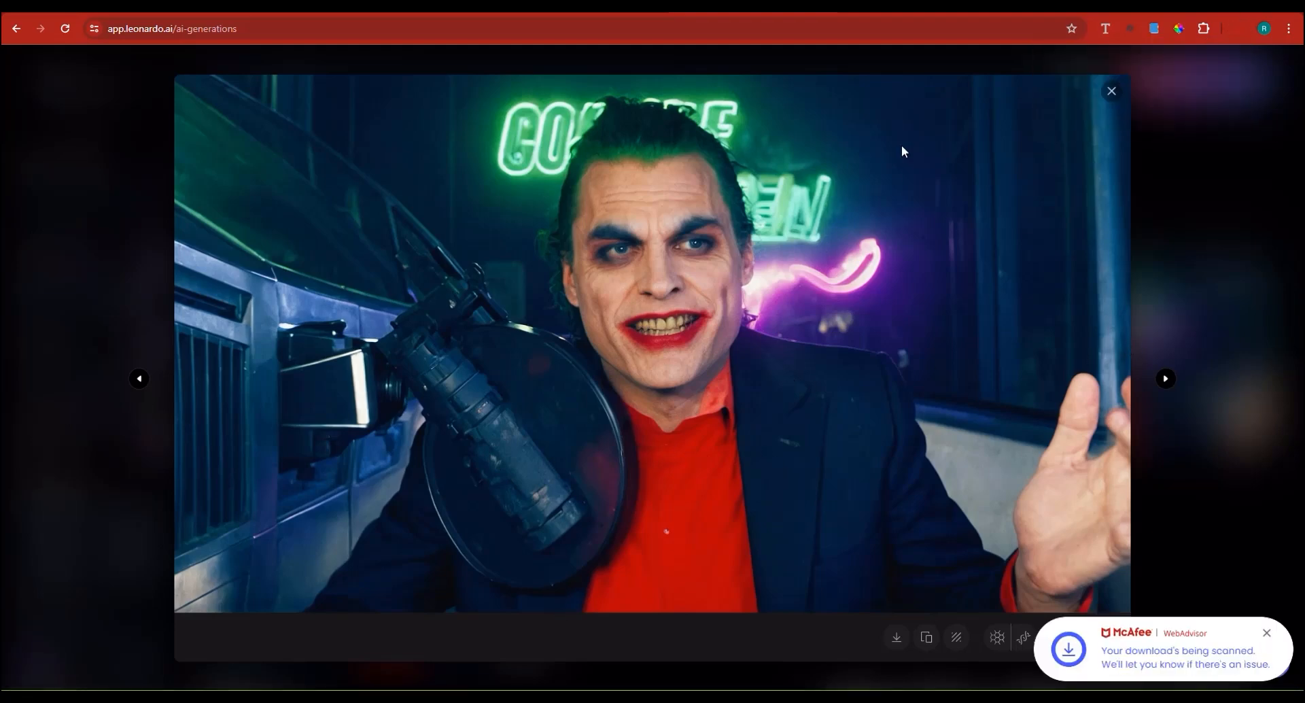
{"action": "left_click", "coordinate": [1111, 92]}
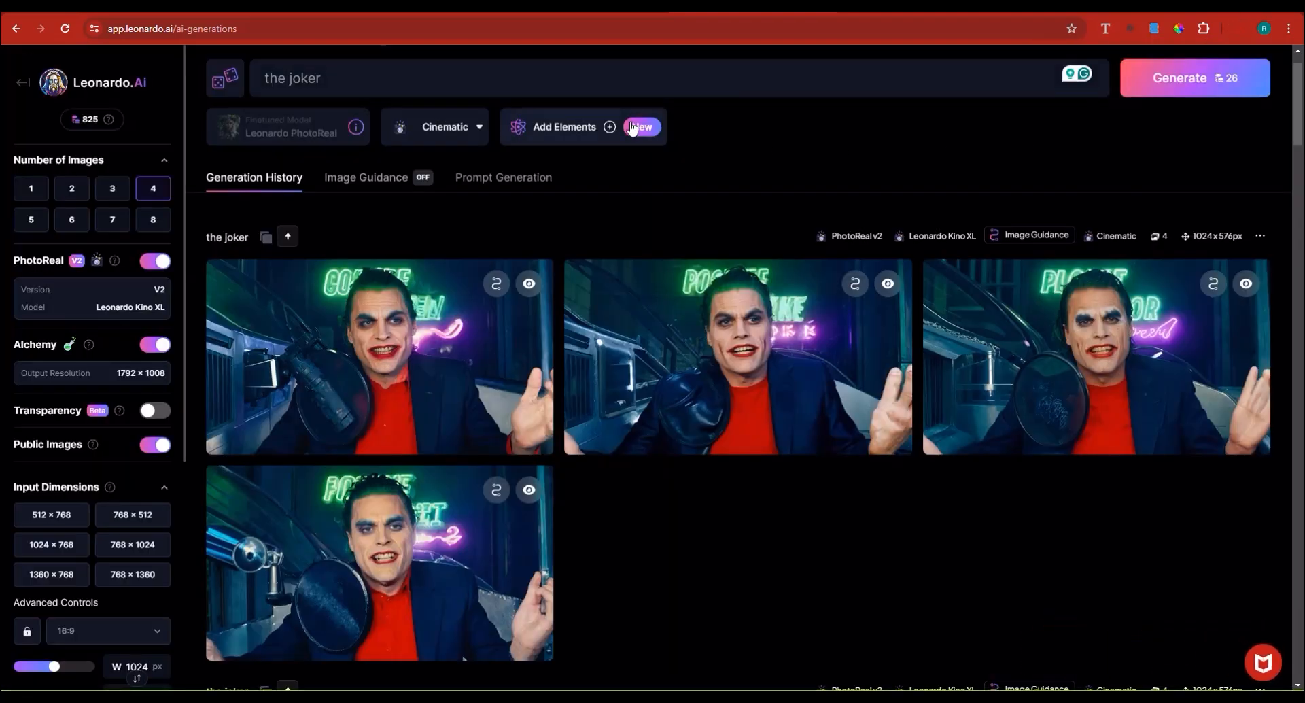
- Switch to D-ID Studio and start creating a new video
{"action": "key", "text": "ctrl+Tab"}
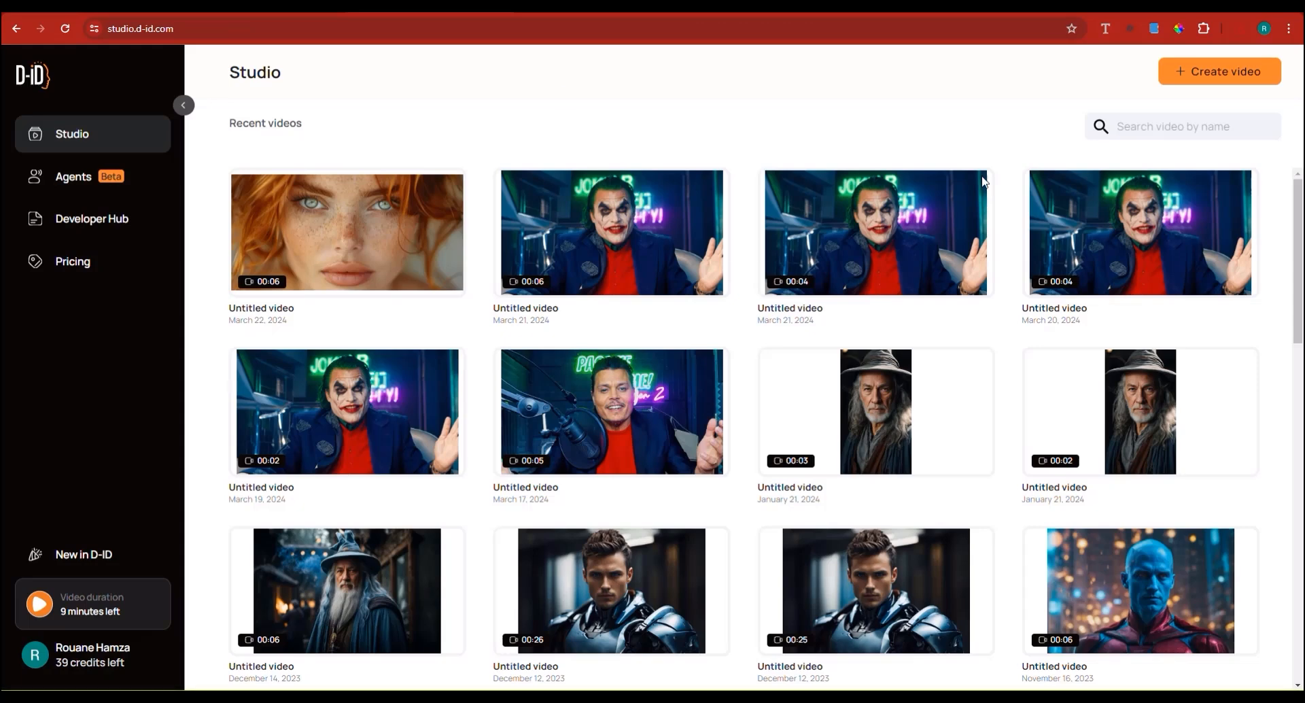
{"action": "left_click", "coordinate": [1204, 79]}
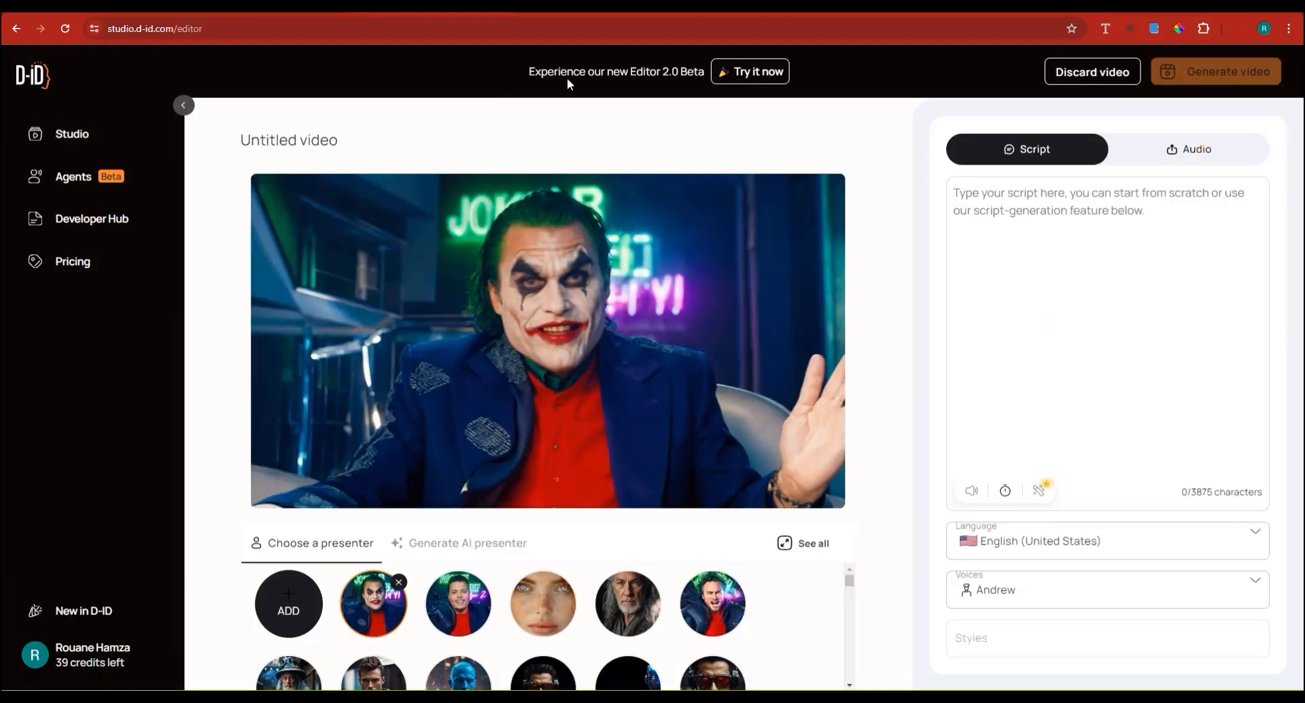
- Add the downloaded Joker image as the presenter with an uploaded audio track, and generate the video
{"action": "left_click", "coordinate": [300, 609]}
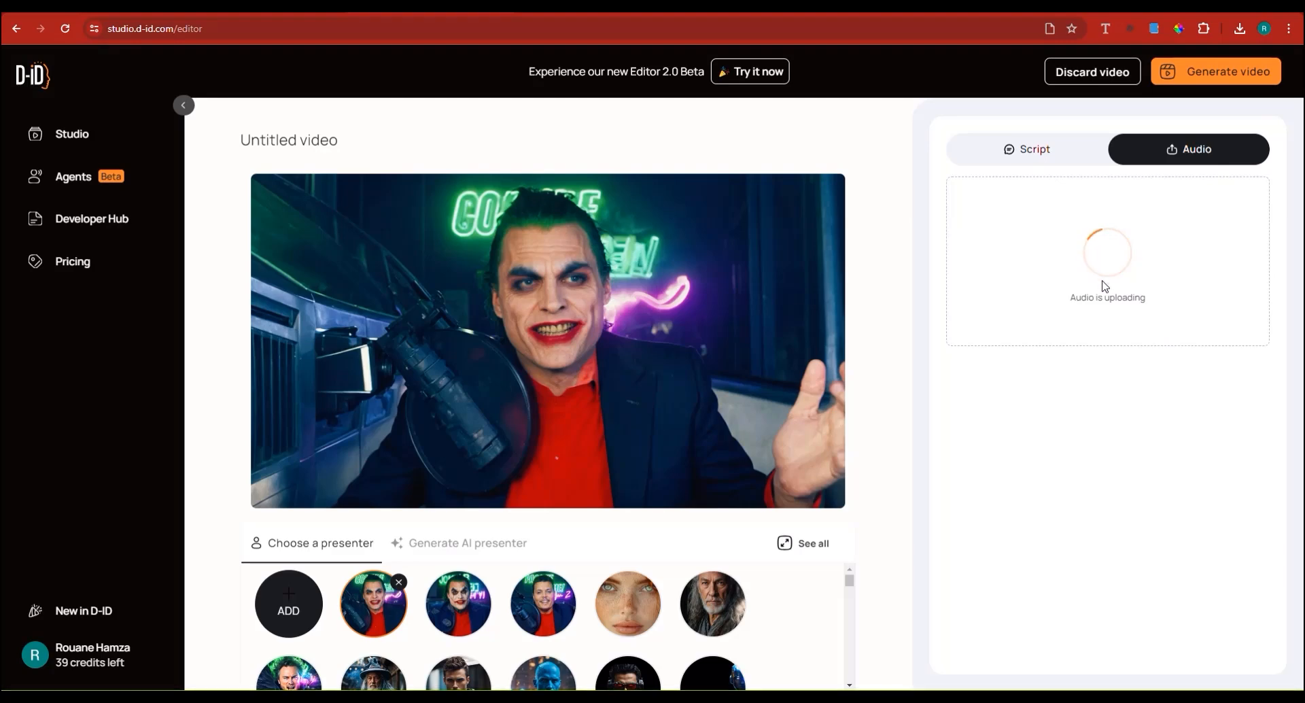
{"action": "left_click", "coordinate": [1210, 73]}
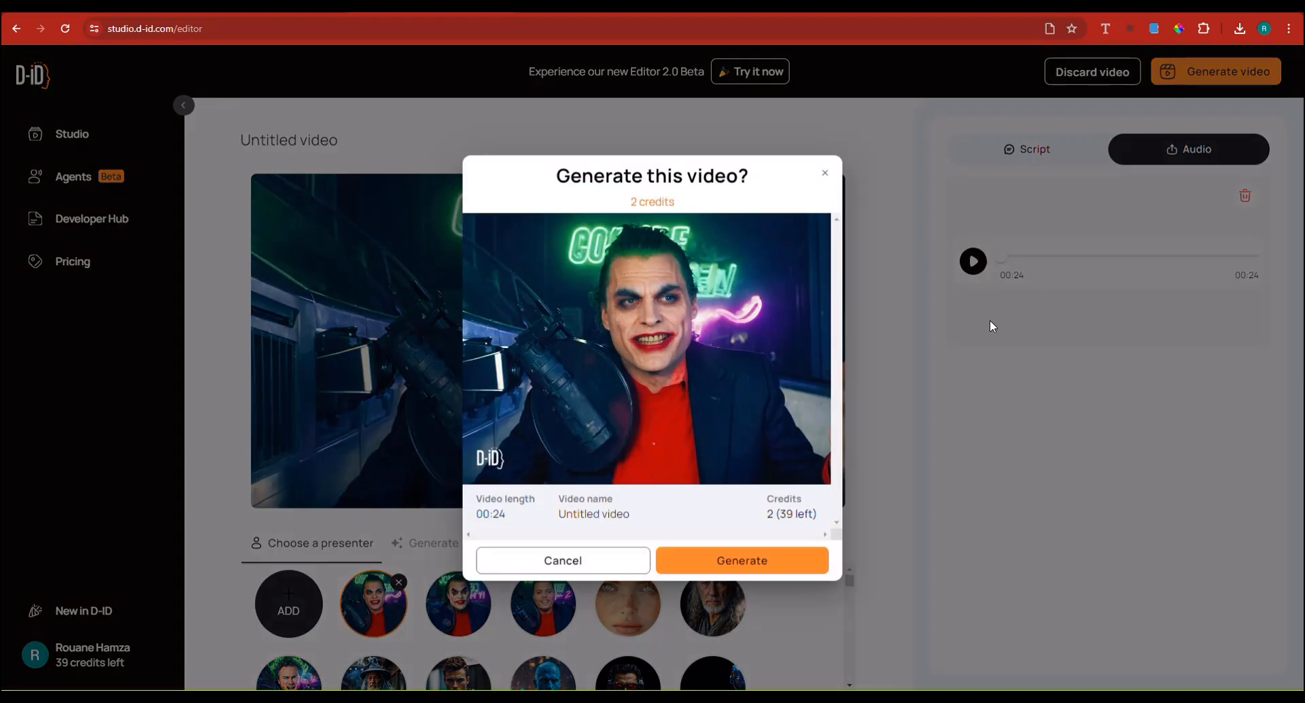
{"action": "left_click", "coordinate": [776, 570]}
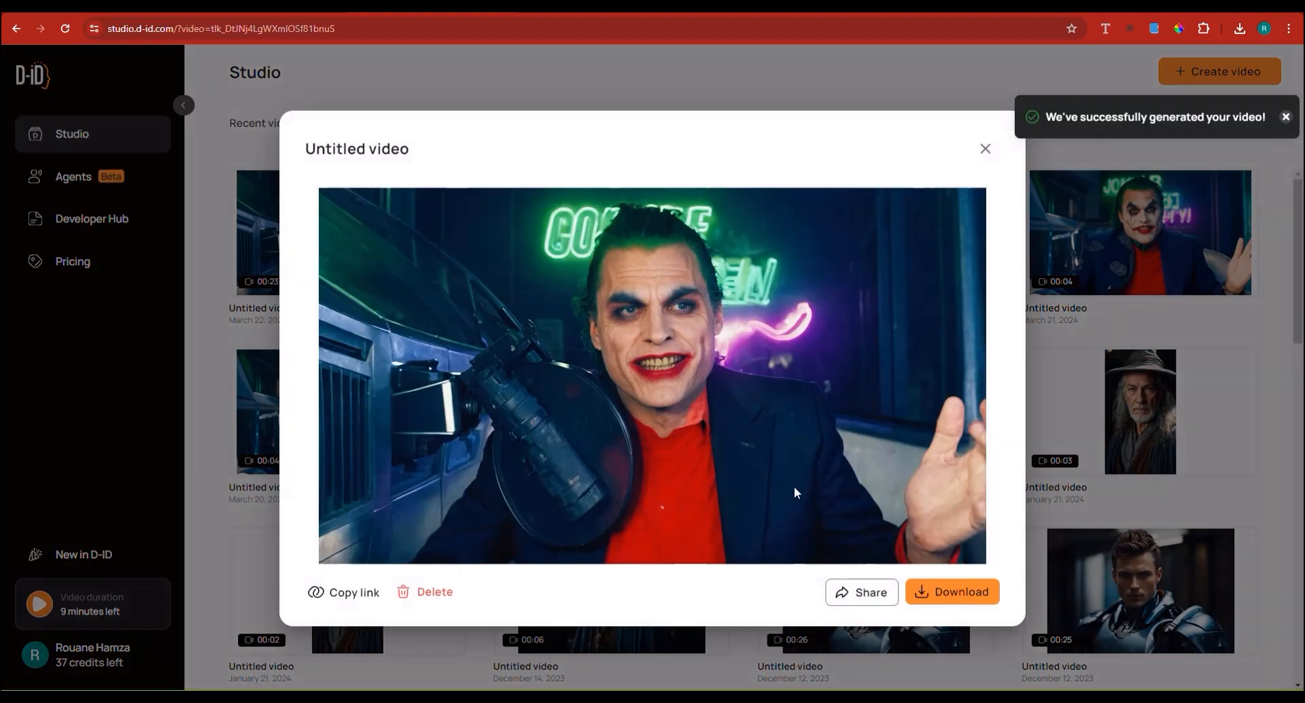
- Download the generated Joker video and close its preview
{"action": "left_click", "coordinate": [945, 600]}
{"action": "left_click", "coordinate": [986, 149]}
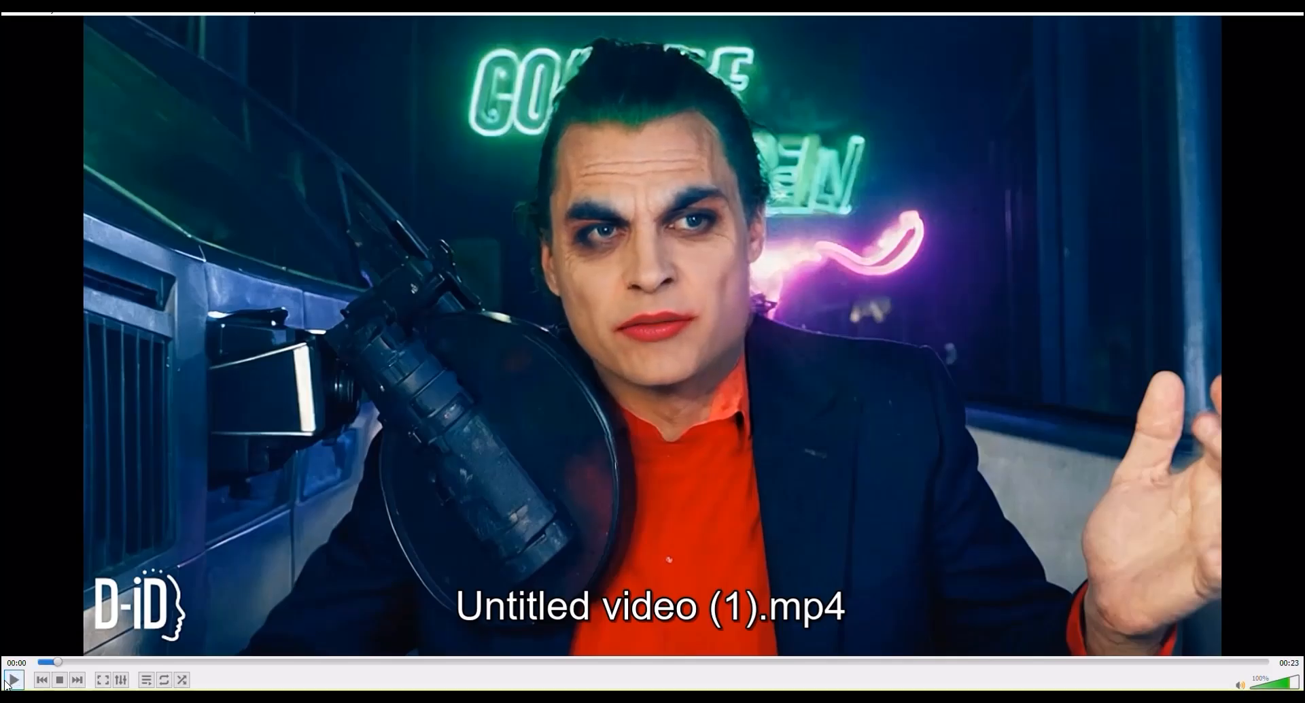
- Switch to the media player and play "Untitled video (1).mp4" from the beginning
{"action": "left_click", "coordinate": [58, 673]}
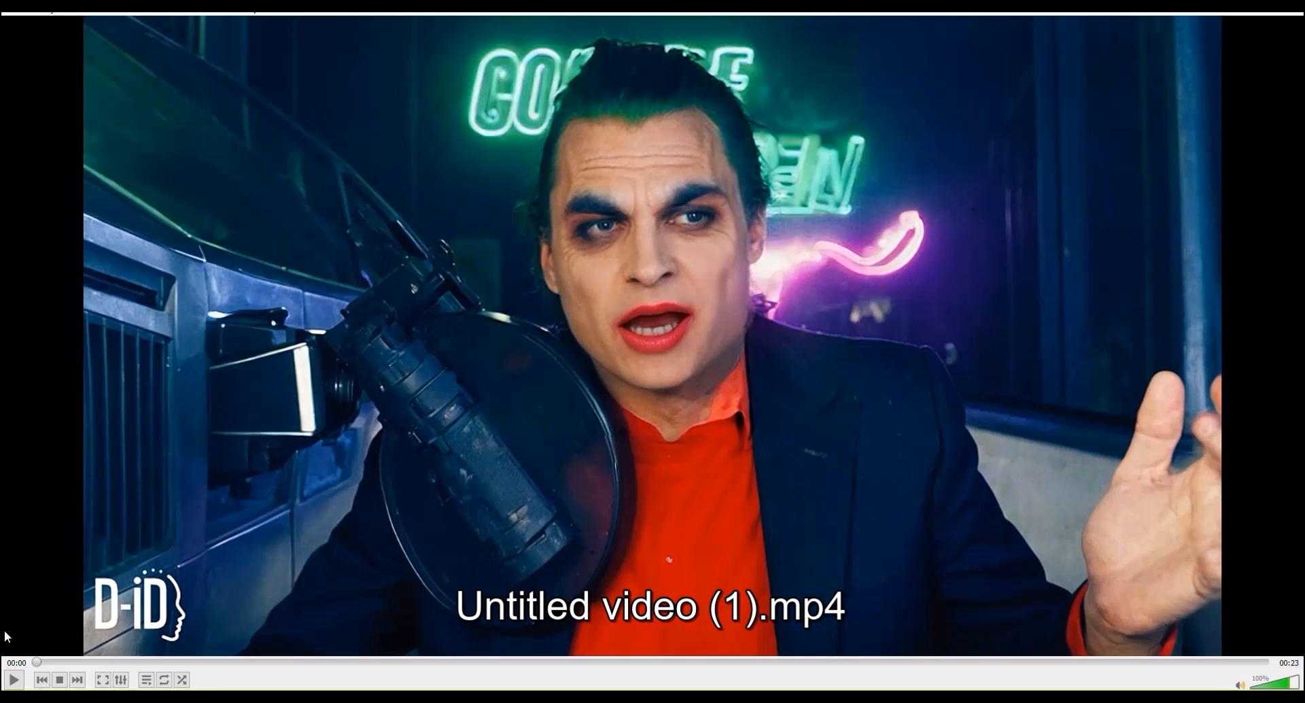
{"action": "scroll", "coordinate": [39, 535], "scroll_direction": "up", "scroll_amount": 5}
{"action": "left_click", "coordinate": [14, 680]}
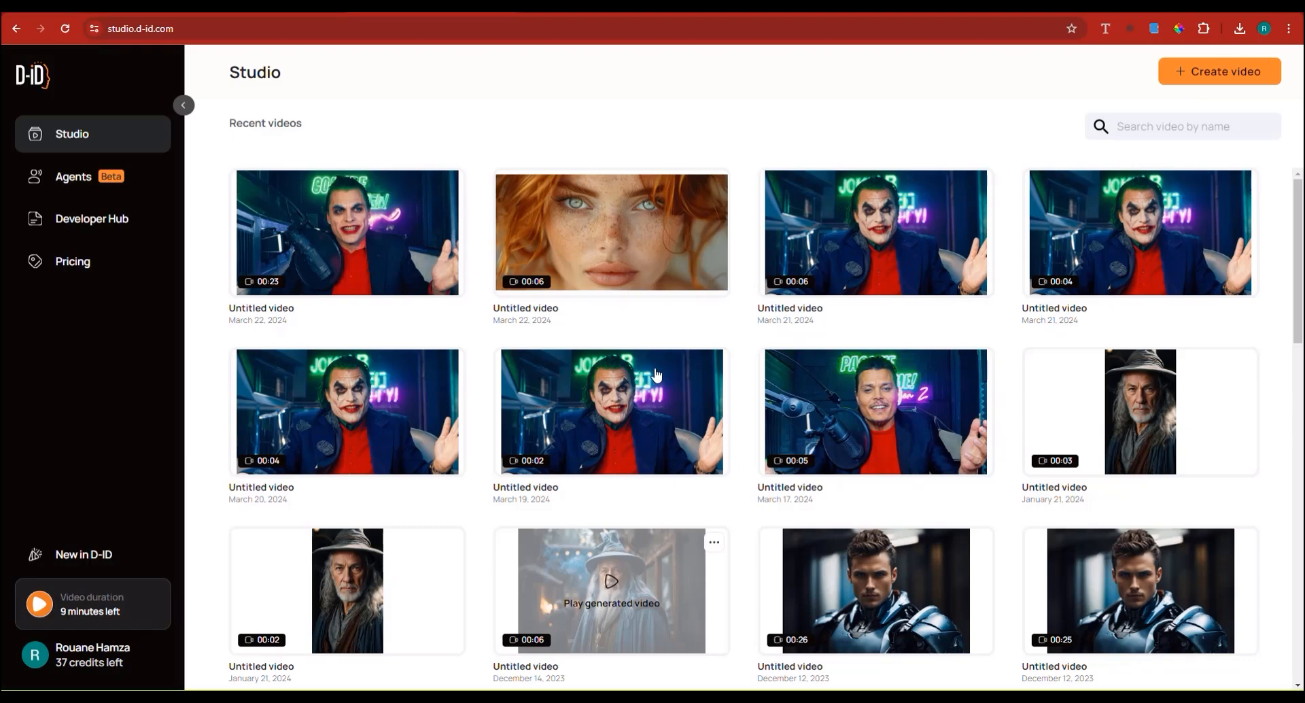
{"action": "scroll", "coordinate": [617, 347], "scroll_direction": "down", "scroll_amount": 5}
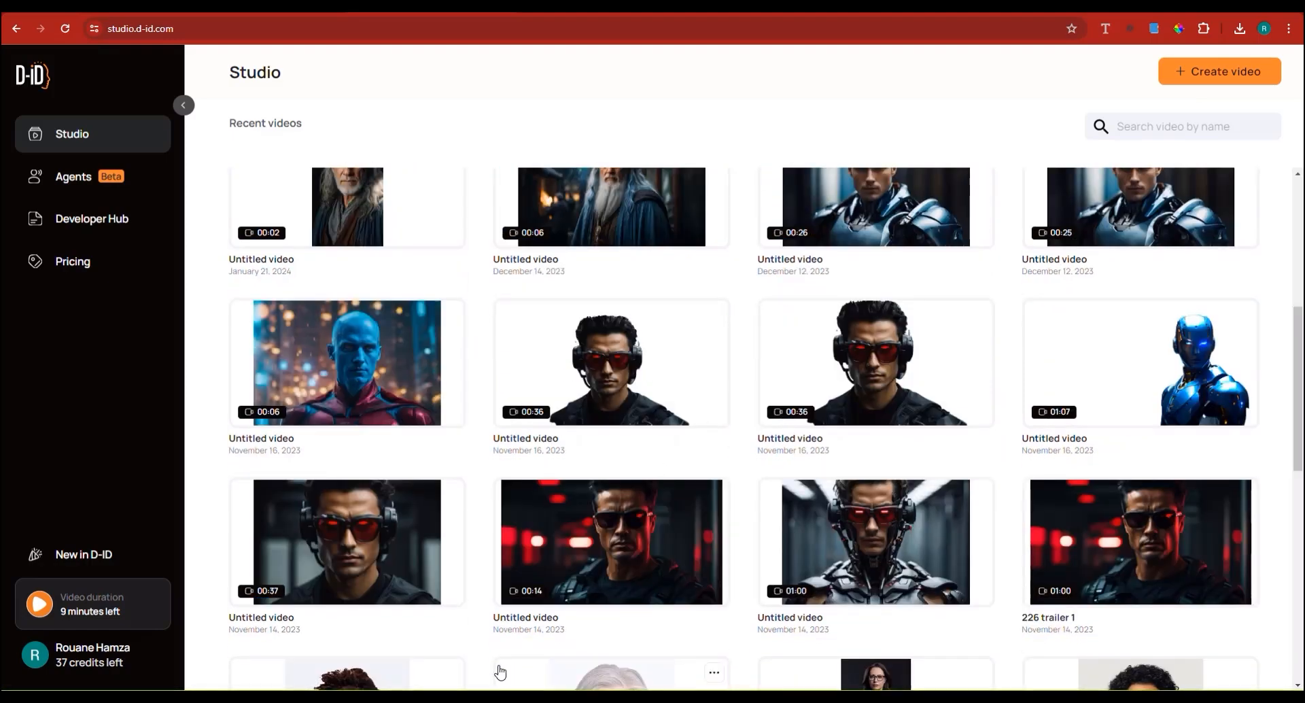
{"action": "right_click", "coordinate": [492, 699]}
{"action": "left_click", "coordinate": [487, 676]}
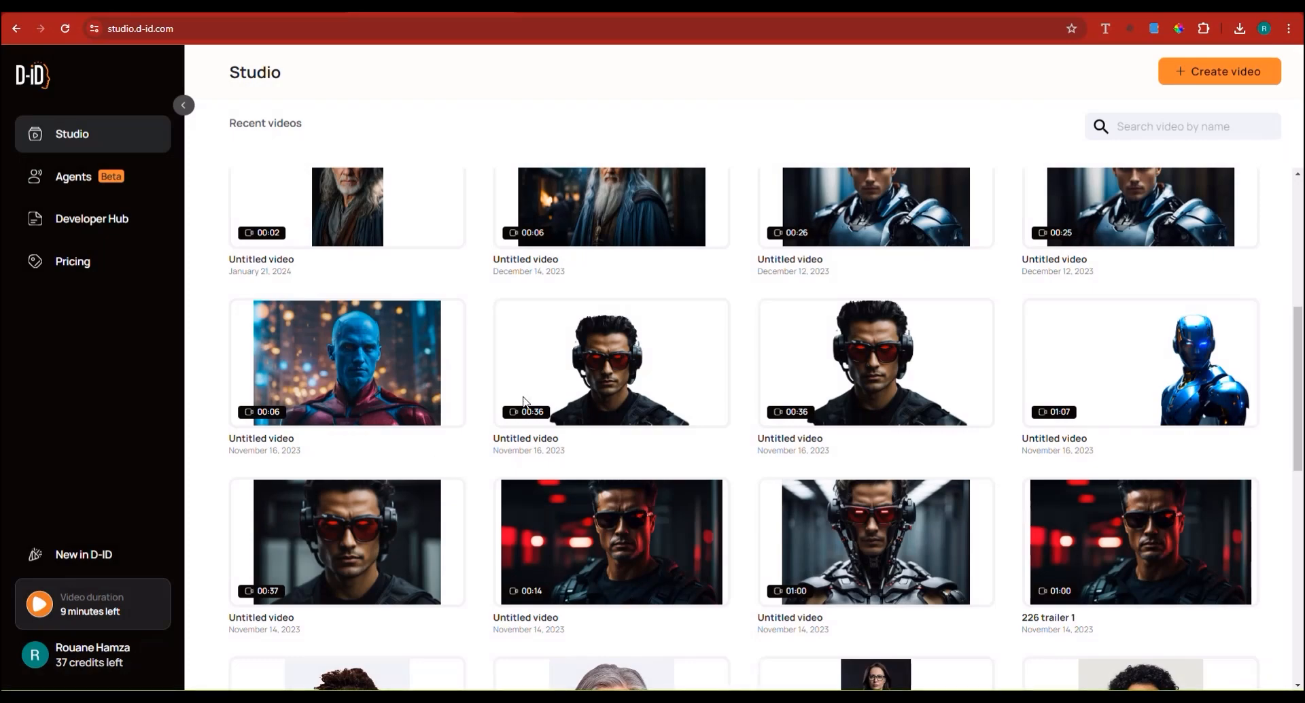
{"action": "scroll", "coordinate": [884, 285], "scroll_direction": "up", "scroll_amount": 5}
- Start creating another video in D-ID Studio and look through the available presenters
{"action": "left_click", "coordinate": [1236, 71]}
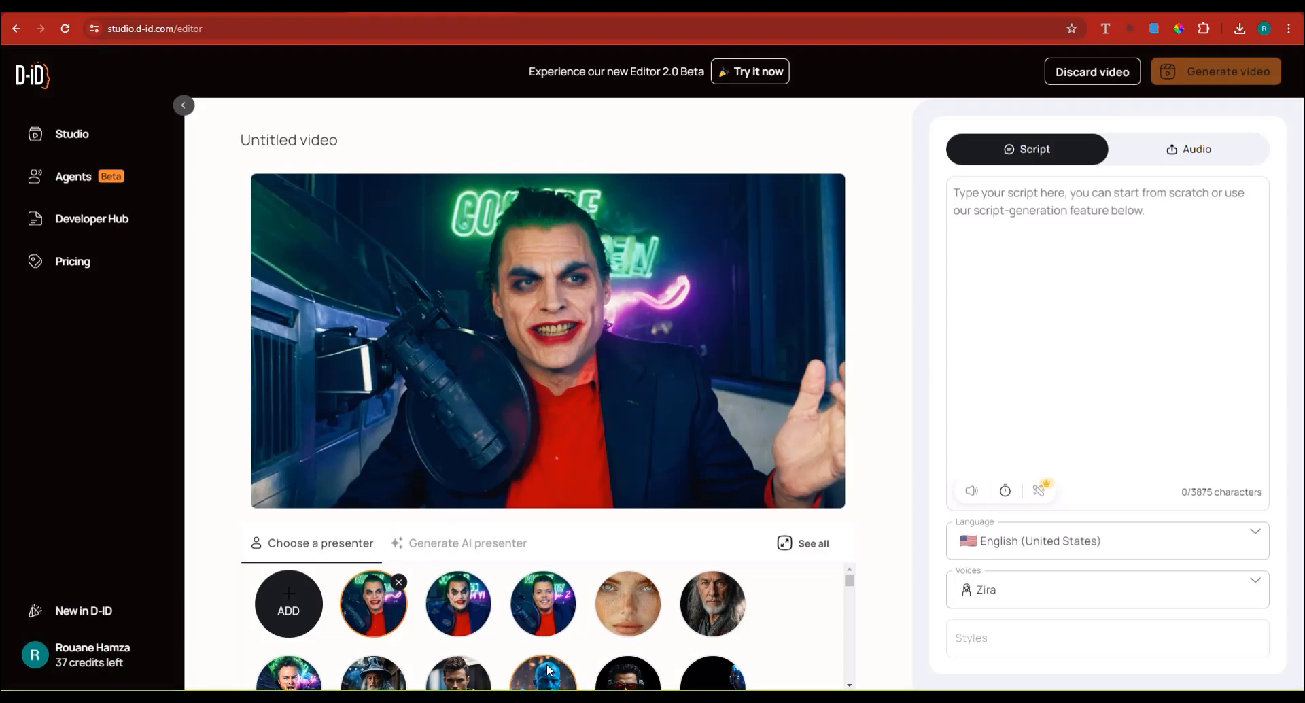
{"action": "scroll", "coordinate": [489, 649], "scroll_direction": "down", "scroll_amount": 3}
{"action": "scroll", "coordinate": [459, 637], "scroll_direction": "down", "scroll_amount": 2}
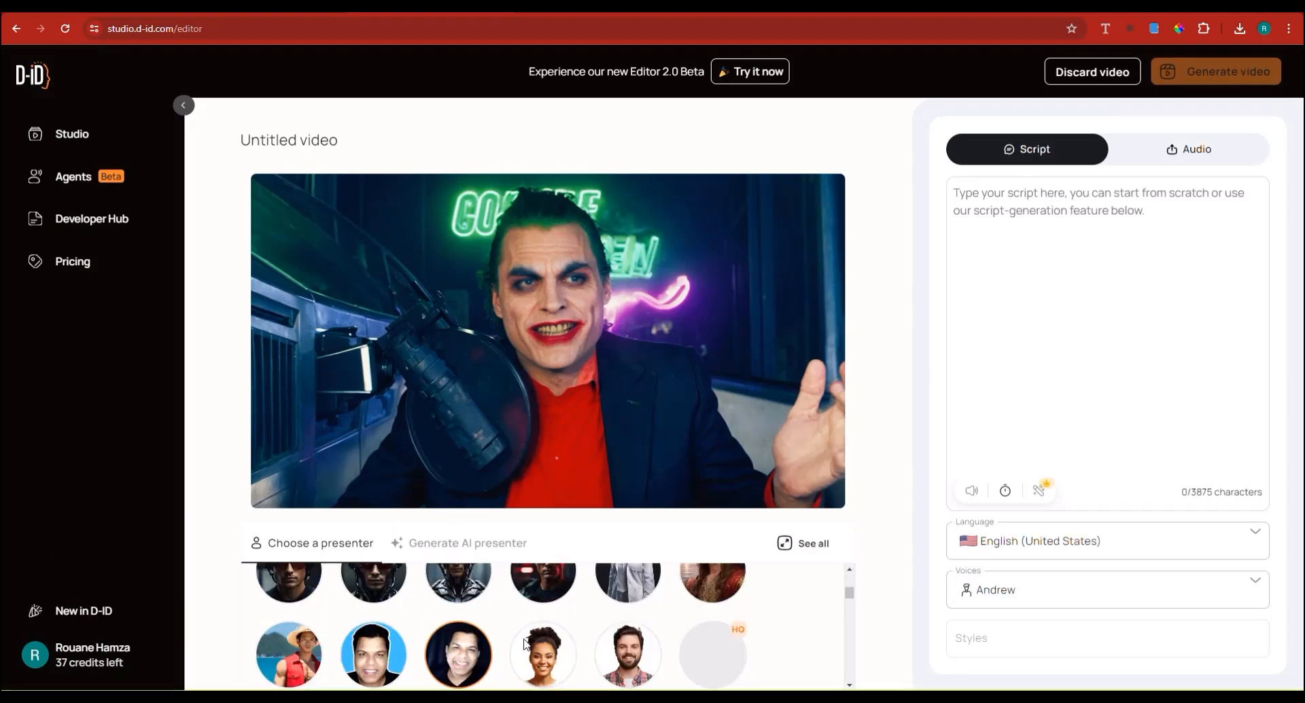
{"action": "scroll", "coordinate": [525, 643], "scroll_direction": "up", "scroll_amount": 5}
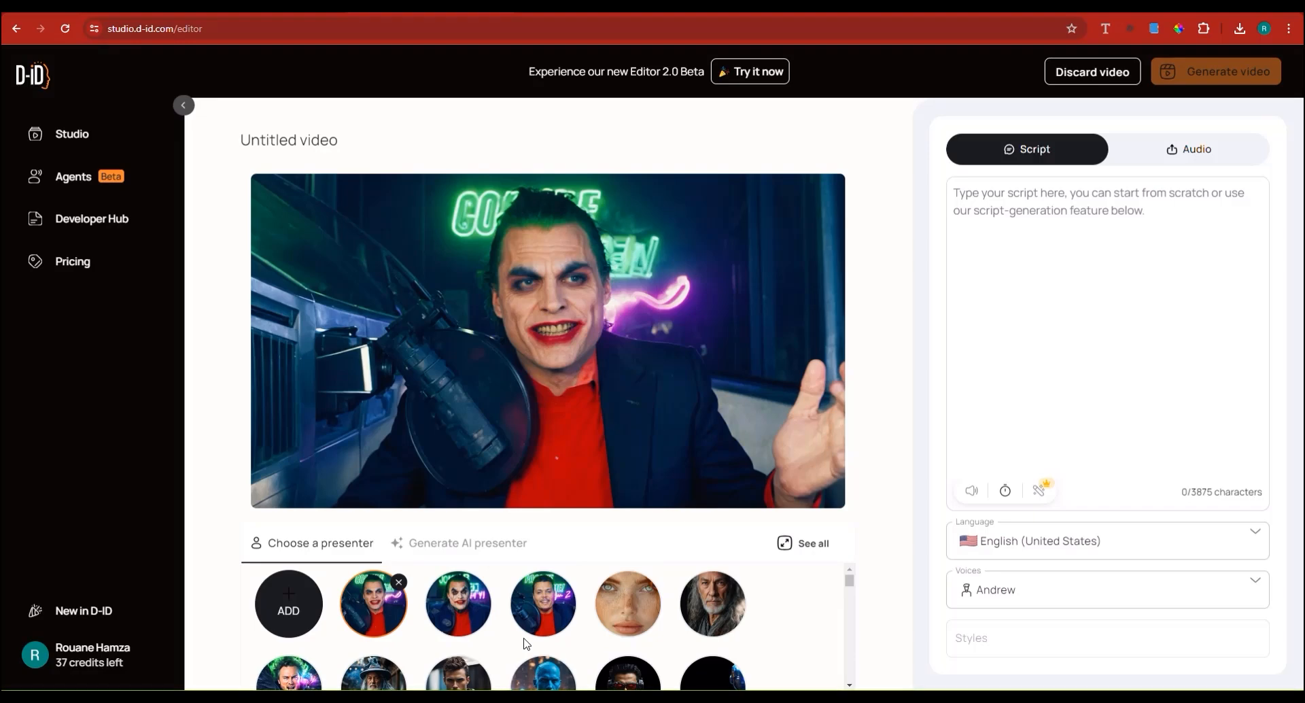